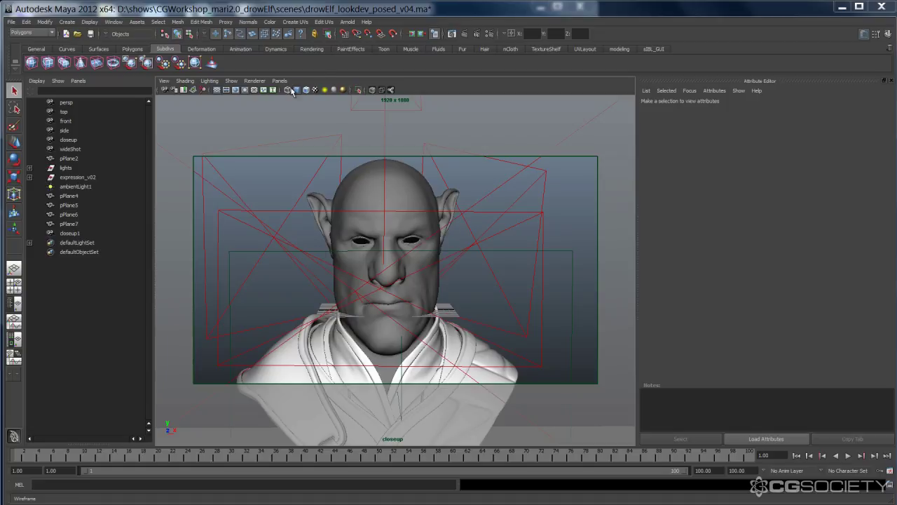
Switch the viewport from closeup to the persp camera and tumble to a front view of the bust
left_click(279, 80)
mouse_move(329, 89)
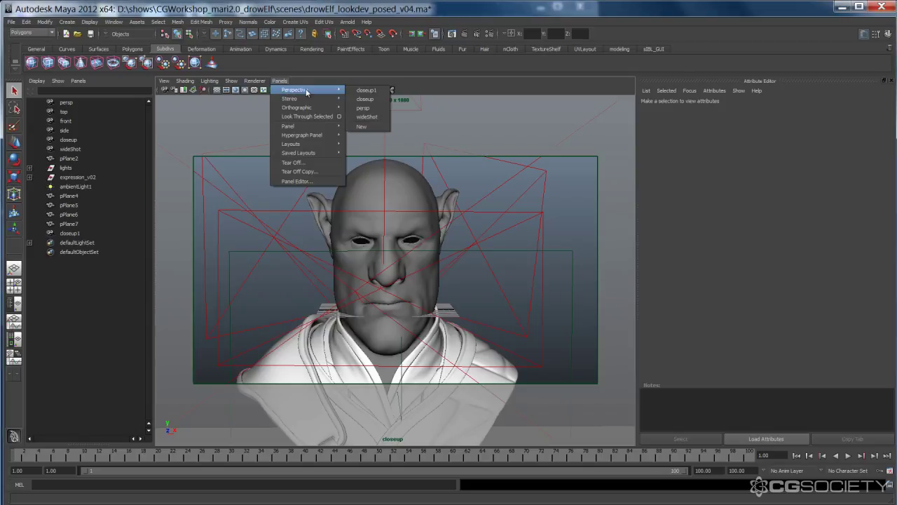
left_click(363, 108)
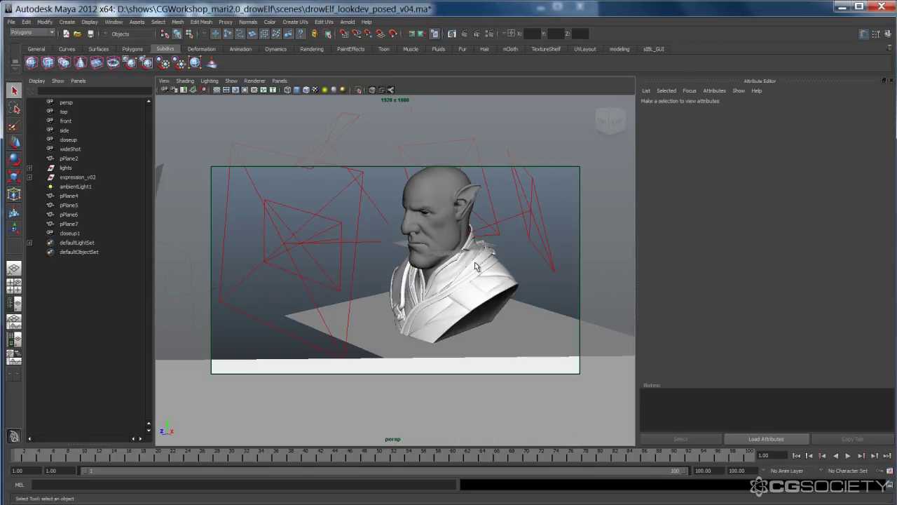
left_click_drag(475, 270, 507, 280, "alt")
right_click_drag(507, 281, 449, 281, "alt")
left_click_drag(449, 280, 427, 256, "alt")
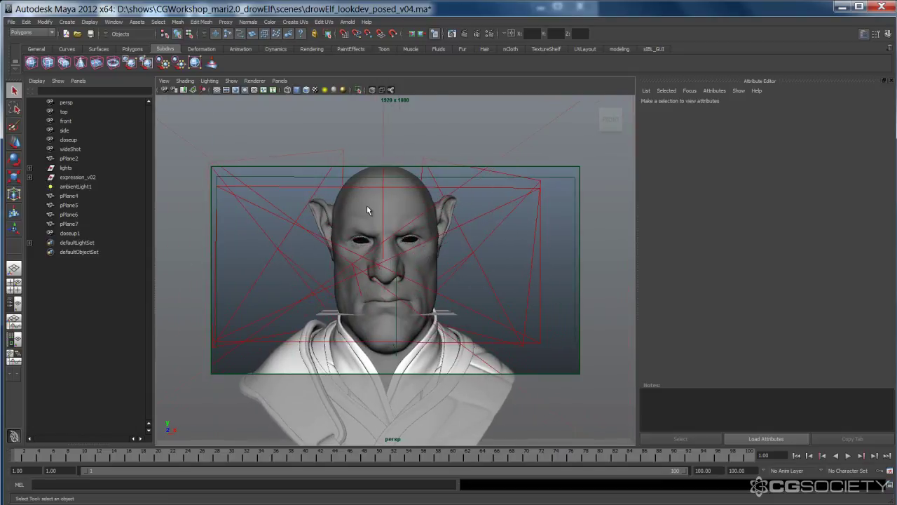
Dolly out and orbit around the scene to inspect the light planes surrounding the bust
right_click_drag(475, 260, 389, 260, "alt")
left_click_drag(390, 259, 351, 255, "alt")
right_click_drag(351, 256, 327, 257, "alt")
left_click_drag(327, 257, 396, 252, "alt")
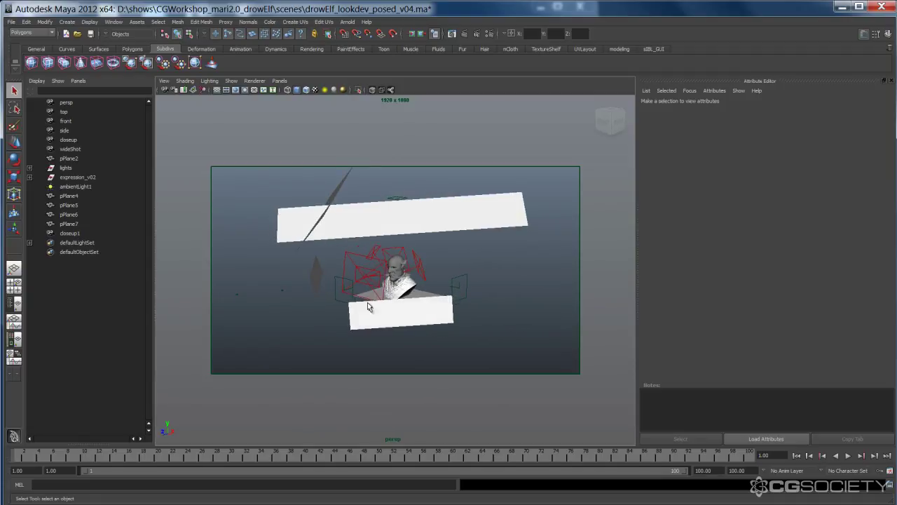
left_click_drag(495, 296, 422, 273, "alt")
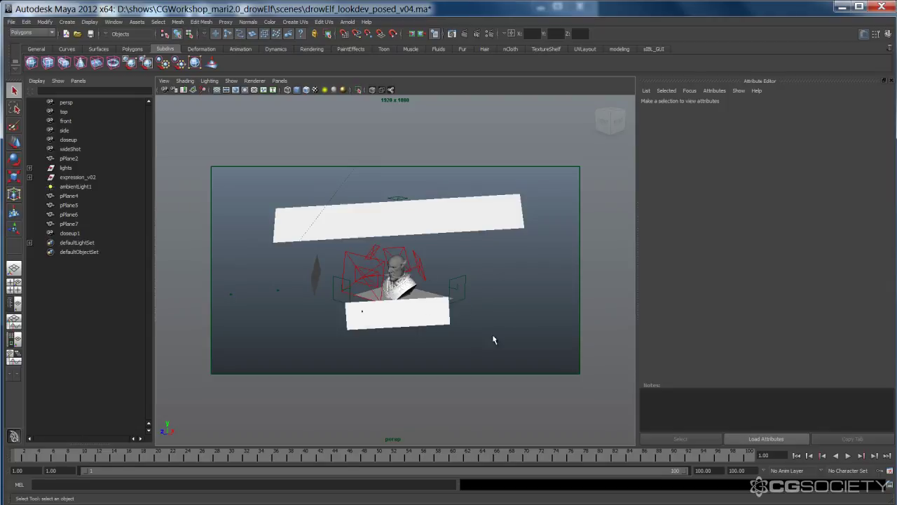
left_click_drag(469, 339, 449, 326, "alt")
right_click_drag(371, 306, 463, 312, "alt")
left_click_drag(462, 311, 407, 309, "alt")
Select pPlane2, clear the selection, and swing back in close to the elf bust
left_click(408, 312)
left_click_drag(418, 346, 411, 348, "alt")
left_click(234, 232)
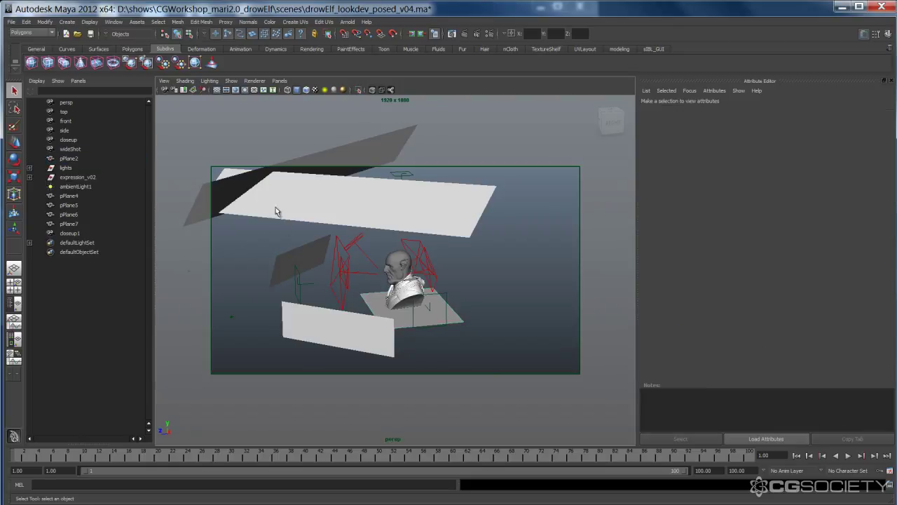
left_click_drag(323, 330, 389, 317, "alt")
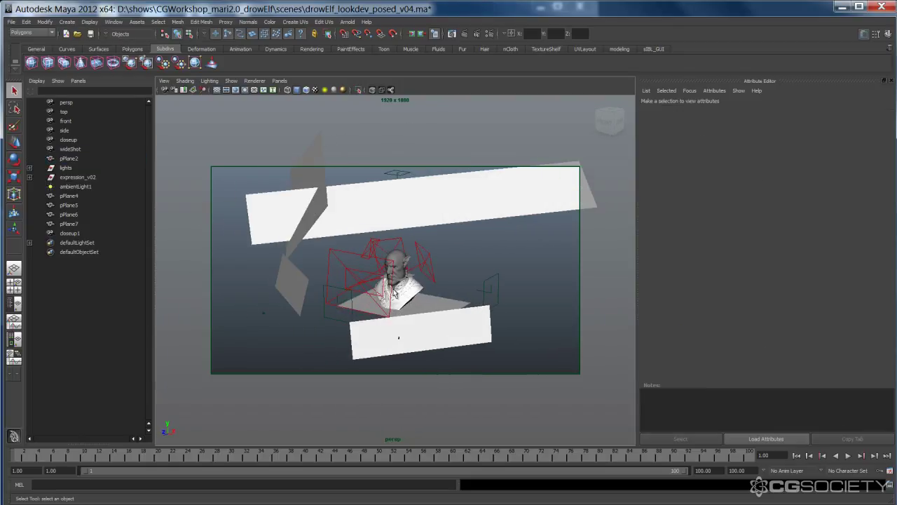
left_click_drag(449, 213, 479, 251, "alt")
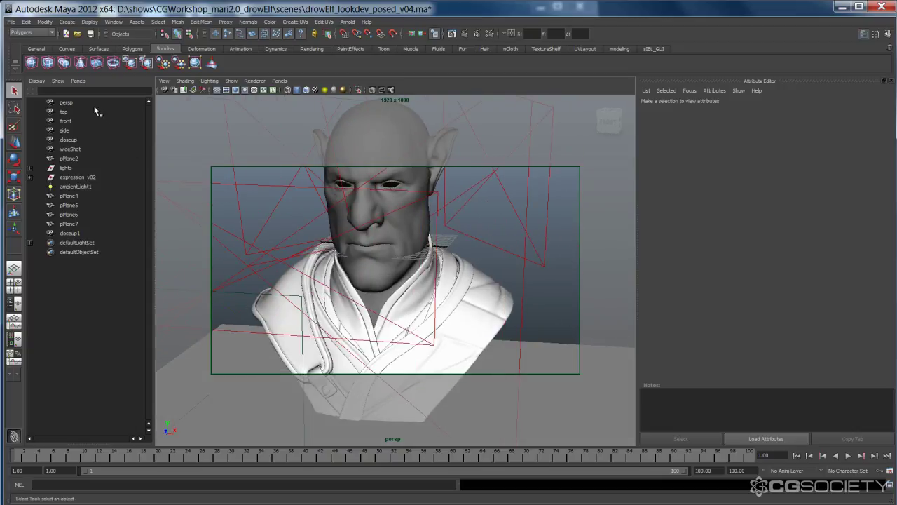
Show closeupShape's attributes with its 100 focal length, then switch to the lens-distortion image in Firefox
left_click(72, 143)
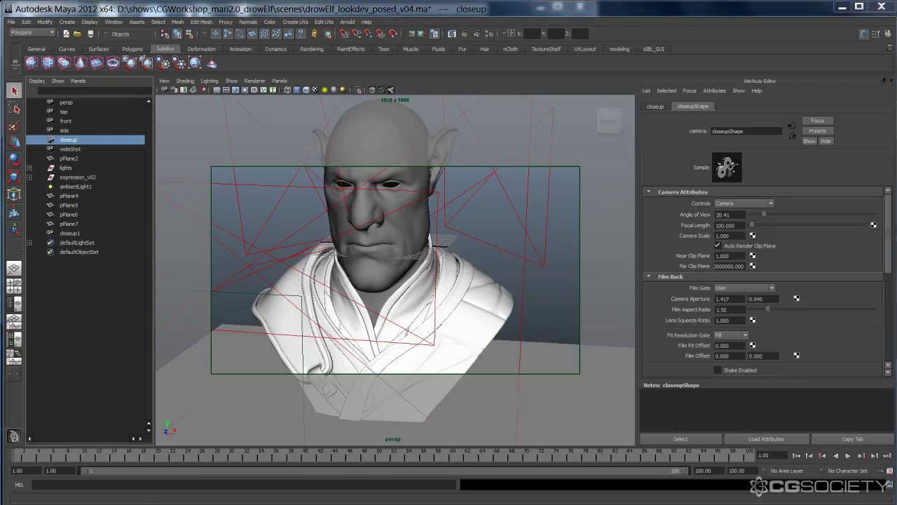
key("alt+Tab")
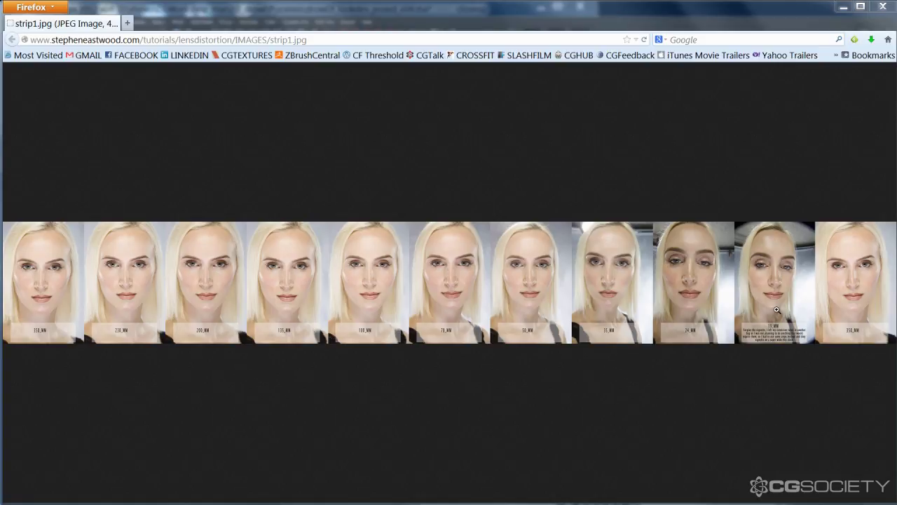
Return to Maya and orbit the elf bust to check its profile
left_click(845, 7)
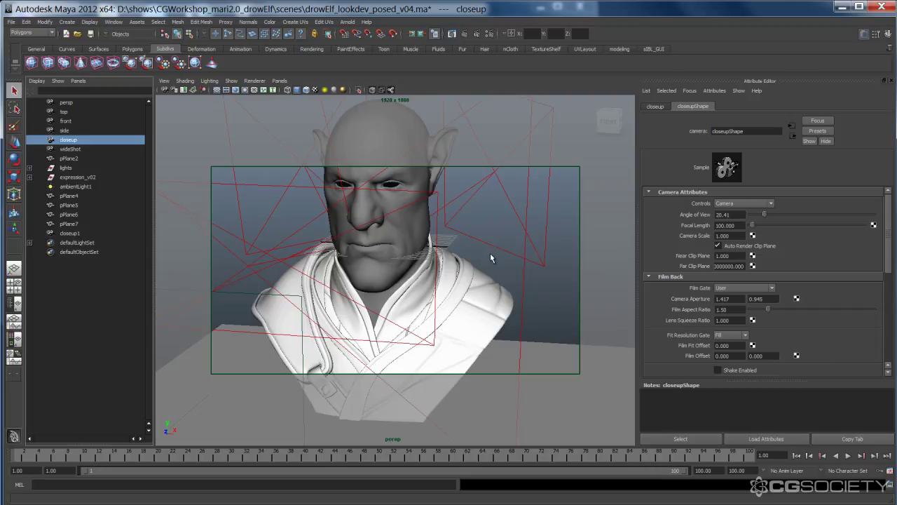
right_click_drag(523, 255, 459, 256, "alt")
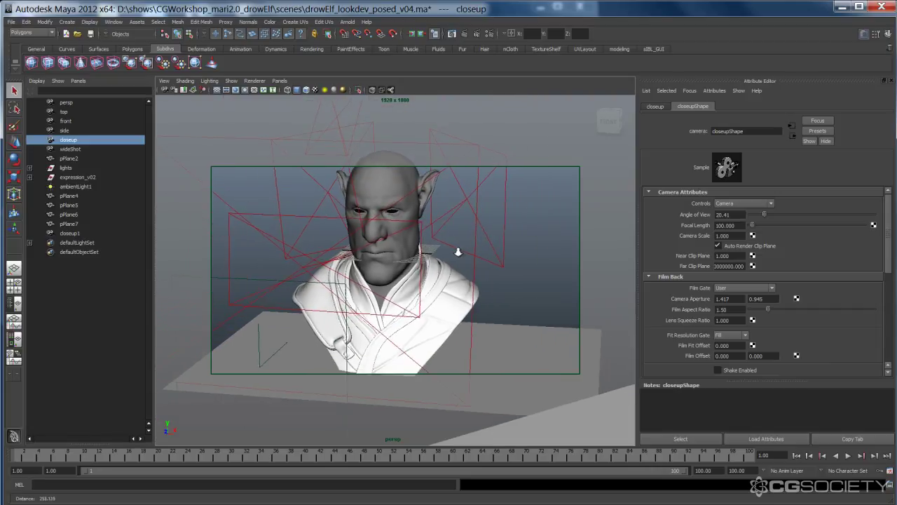
left_click_drag(460, 256, 410, 275, "alt")
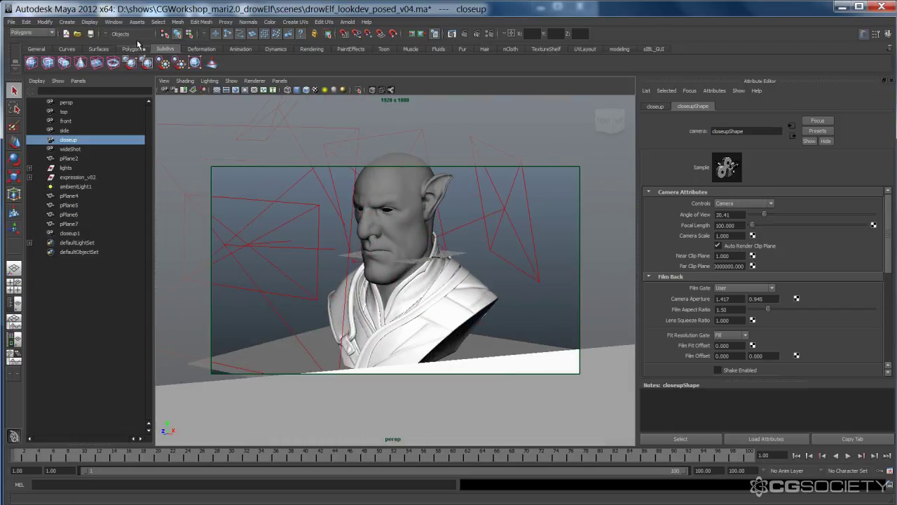
Open the Hypershade and enlarge it to show materials like cornea, sclera and tearline
left_click(113, 22)
mouse_move(138, 46)
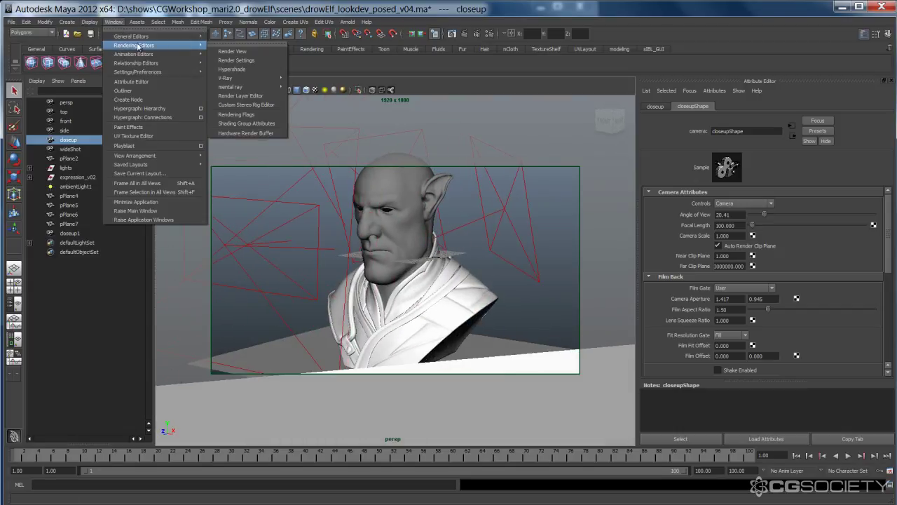
left_click(224, 68)
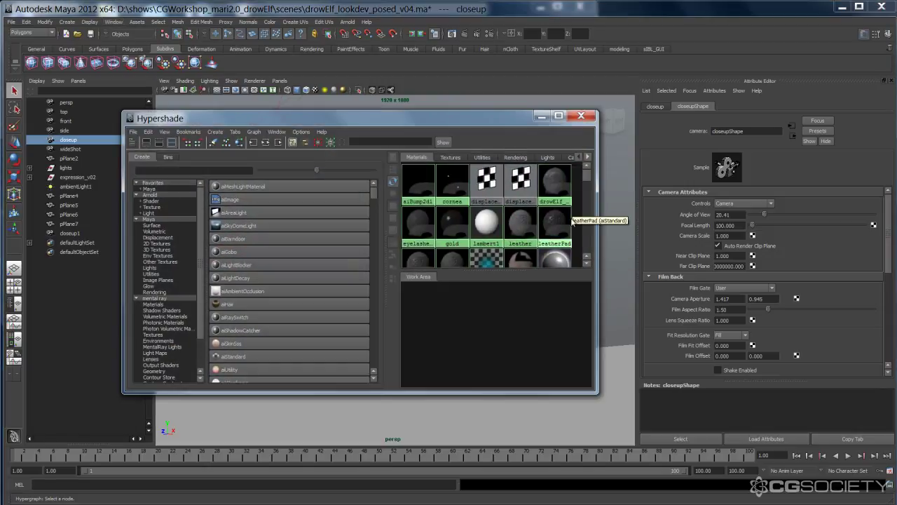
left_click_drag(599, 392, 739, 447)
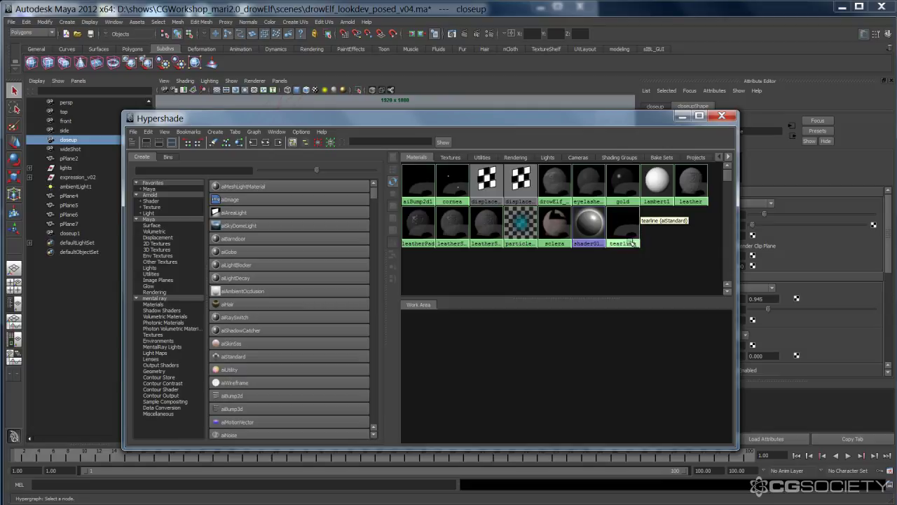
Select the cornea aiStandard shader and expand its Reflection and Refraction sections, showing IOR 1.500
left_click(454, 191)
left_click_drag(622, 118, 495, 106)
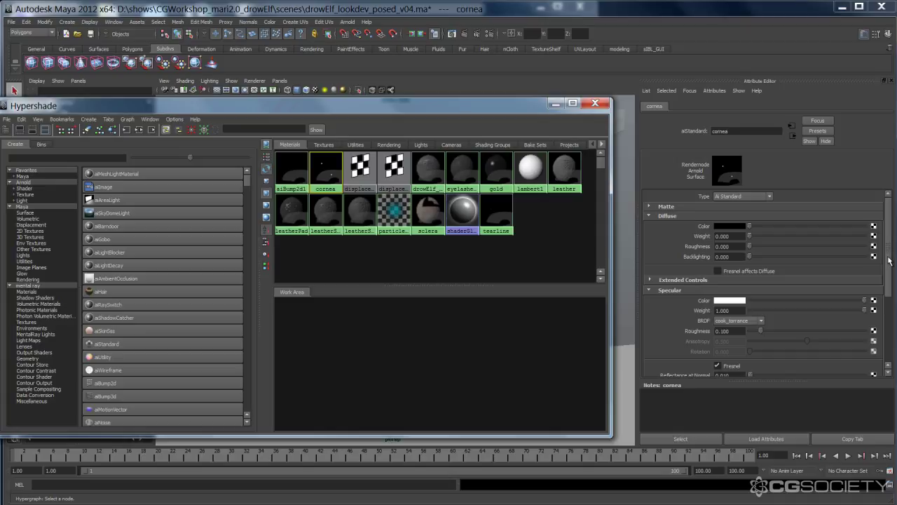
left_click_drag(888, 265, 888, 297)
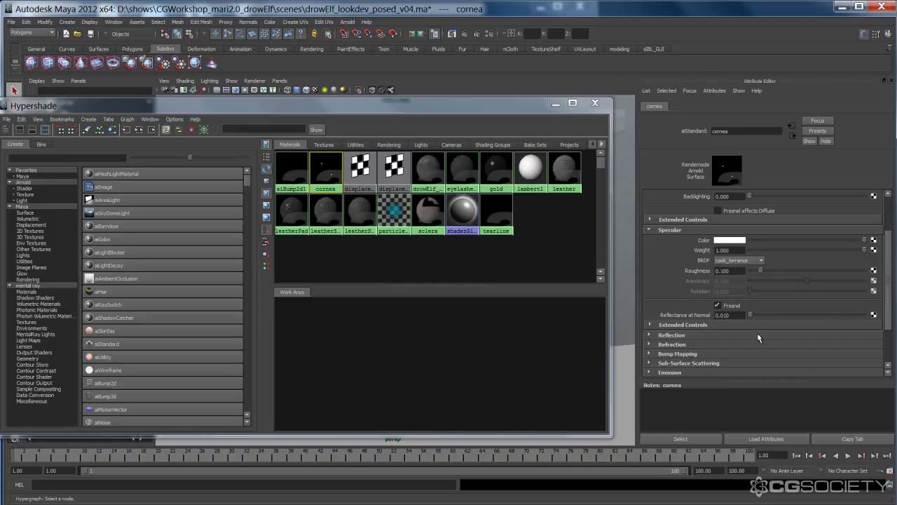
left_click(713, 336)
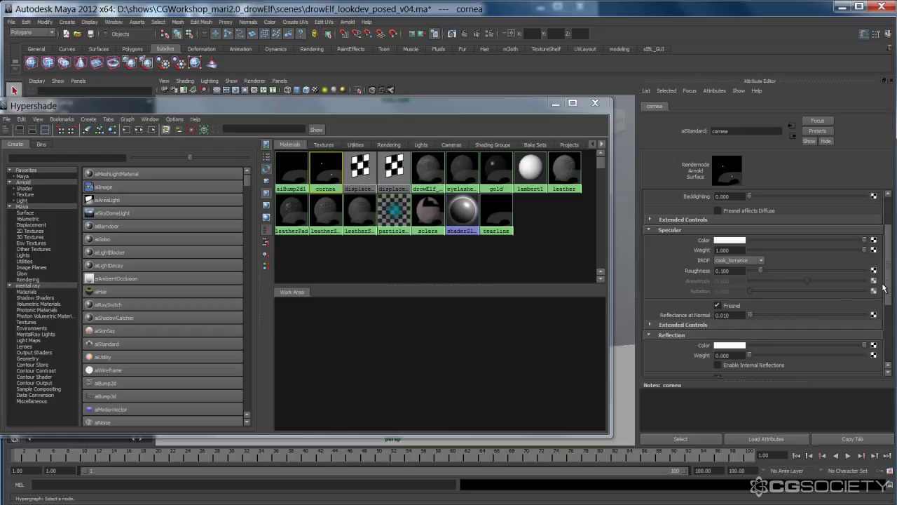
left_click_drag(889, 284, 885, 327)
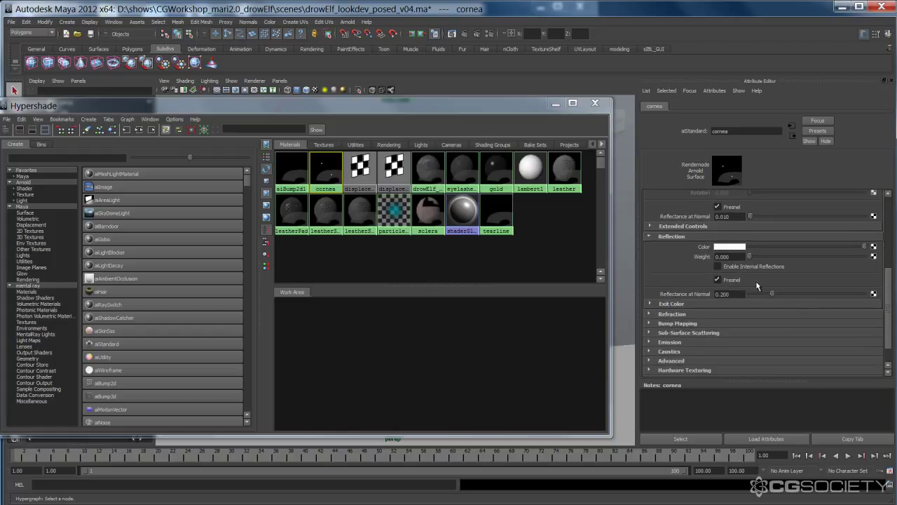
left_click(699, 312)
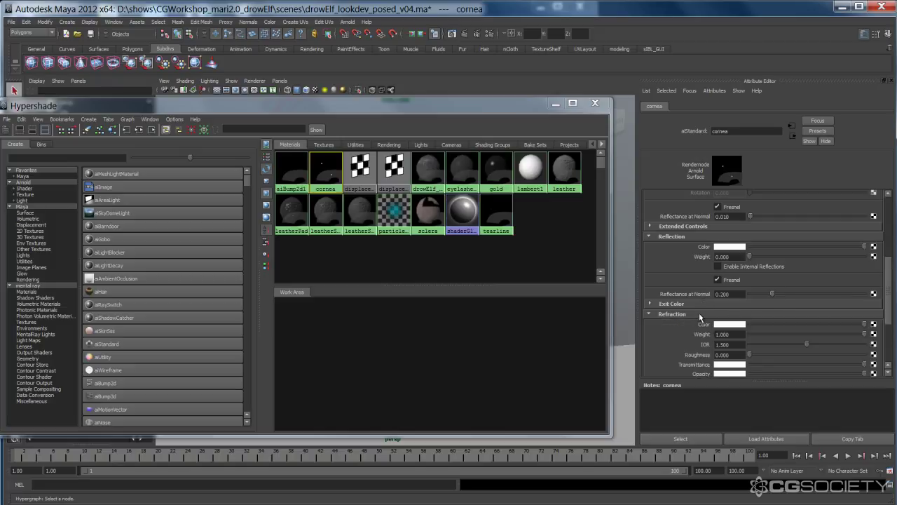
mouse_move(891, 305)
left_mouse_down()
mouse_move(891, 313)
mouse_move(886, 281)
mouse_move(889, 314)
left_mouse_up()
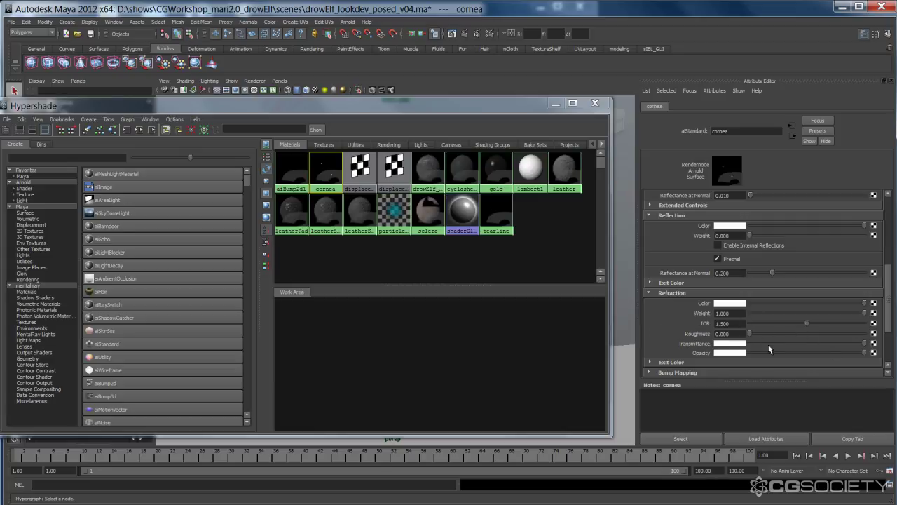
left_click_drag(888, 320, 885, 272)
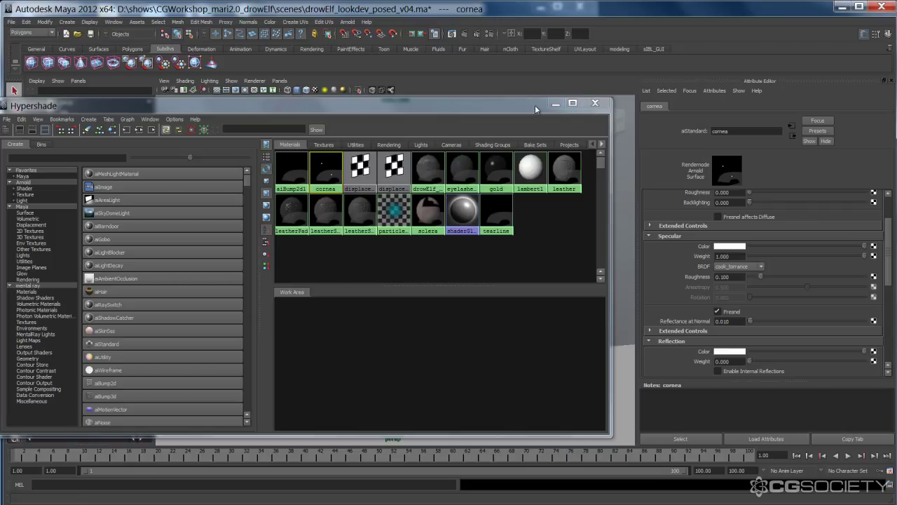
left_click_drag(535, 109, 543, 251)
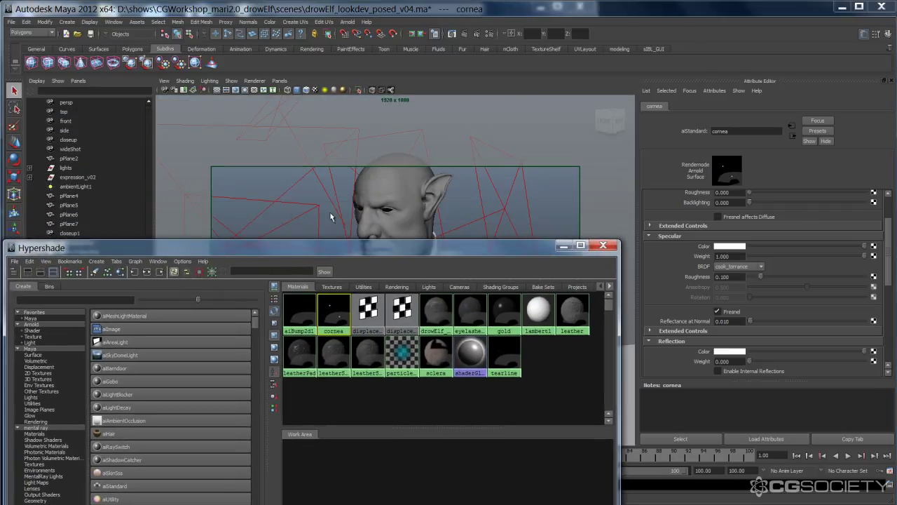
Minimize the Hypershade and zoom in on the elf's face
left_click(564, 245)
right_click_drag(354, 228, 465, 200, "alt")
left_click_drag(465, 201, 380, 196, "alt")
Confirm the eye mesh's Arnold Opaque setting is off, then select drowElf_test_aiAreaLight7
left_click(373, 178)
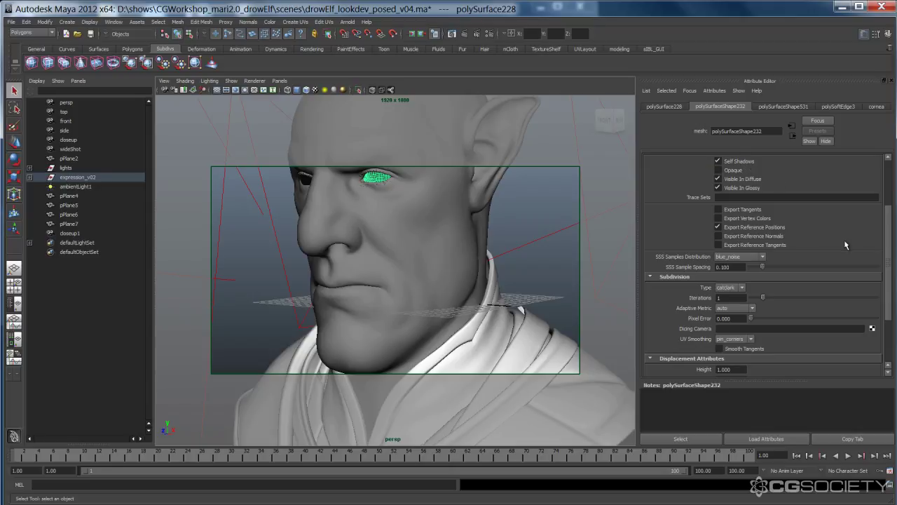
scroll(885, 243, "up", 3)
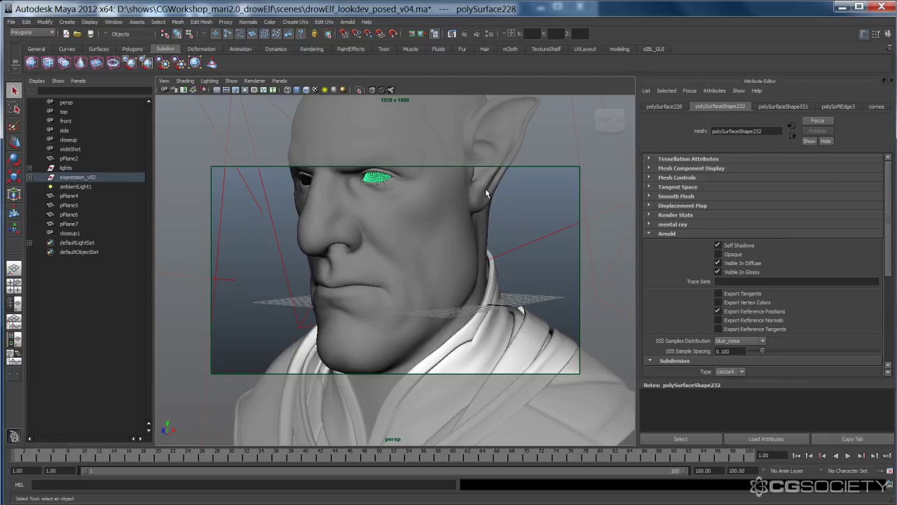
left_click(666, 234)
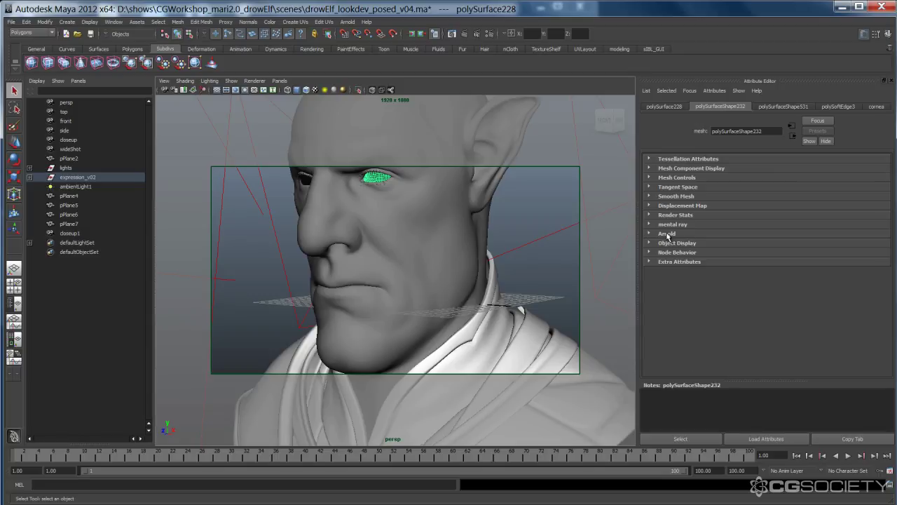
left_click(666, 234)
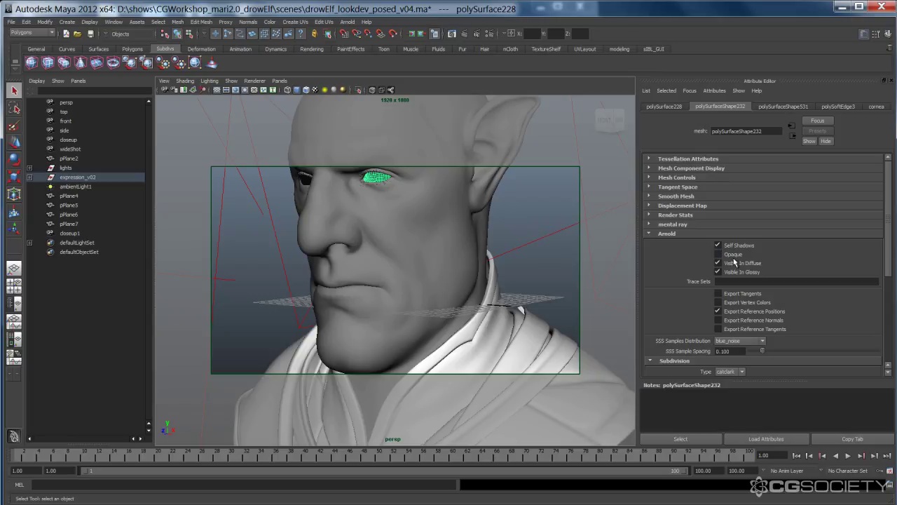
left_click_drag(303, 211, 310, 183, "alt")
left_click(310, 183)
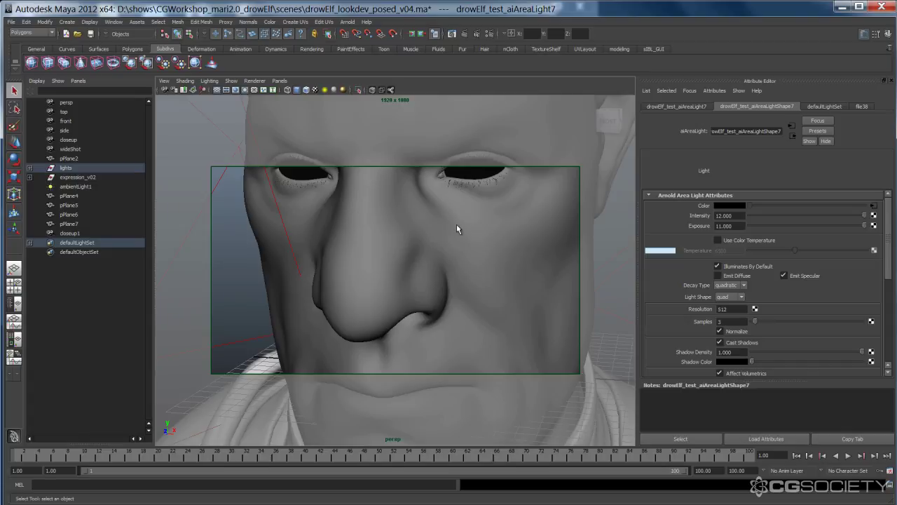
Select the other eye's mesh and then the head mesh for inspection
left_click_drag(470, 230, 447, 230, "alt")
left_click(388, 183)
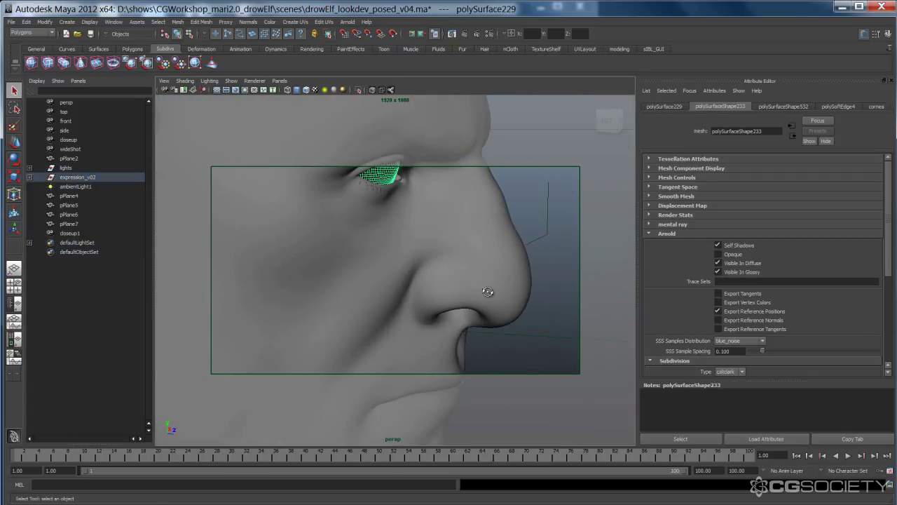
left_click_drag(488, 291, 499, 292, "alt")
left_click_drag(345, 250, 332, 251, "alt")
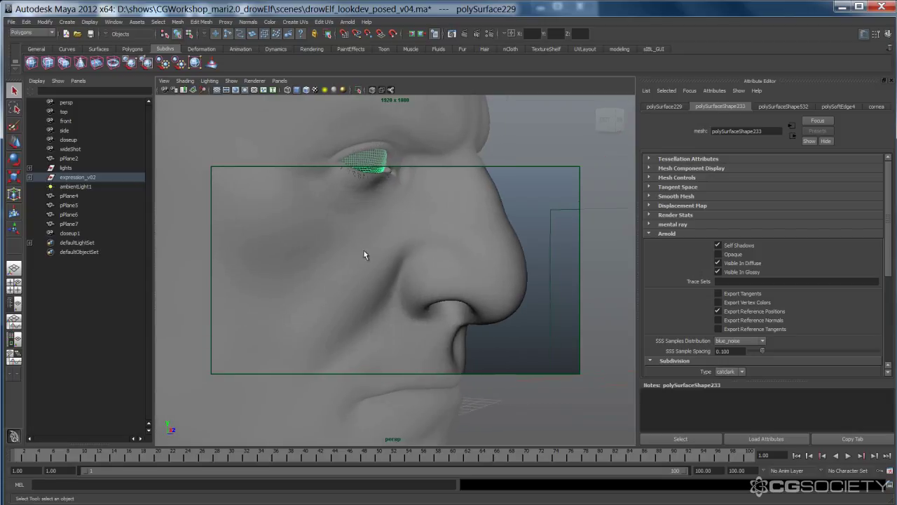
left_click(333, 248)
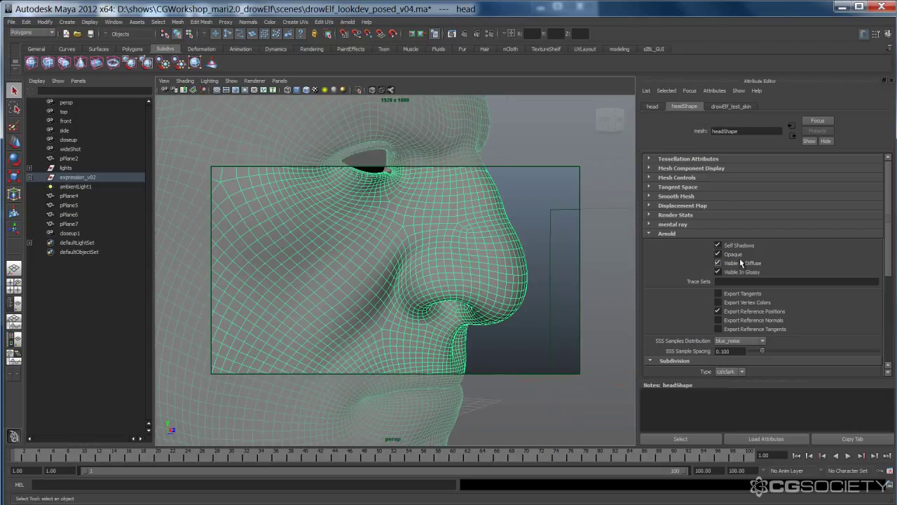
Deselect and frame the elf head in its left side profile
left_click(528, 188)
right_click_drag(528, 189, 436, 236, "alt")
left_click_drag(437, 236, 306, 240, "alt")
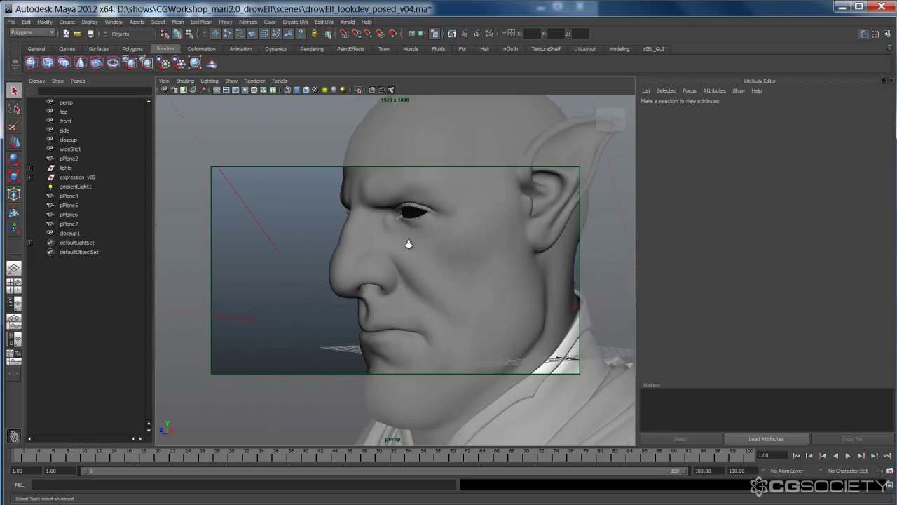
right_click_drag(409, 243, 341, 251, "alt")
mouse_move(341, 251)
left_mouse_down("alt")
mouse_move(420, 258)
mouse_move(344, 243)
mouse_move(341, 257)
left_mouse_up("alt")
right_click_drag(341, 256, 434, 271, "alt")
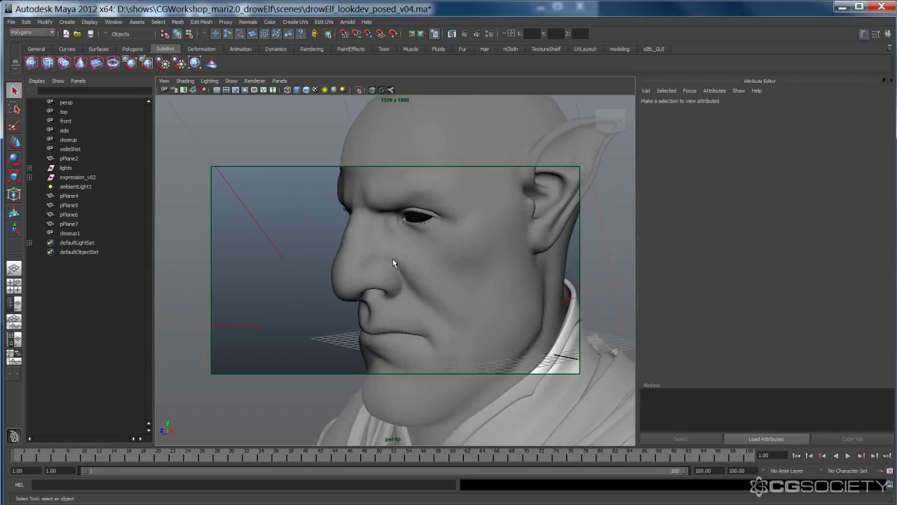
Open Render Settings and review the Common tab's HD_1080 image size
left_click(489, 33)
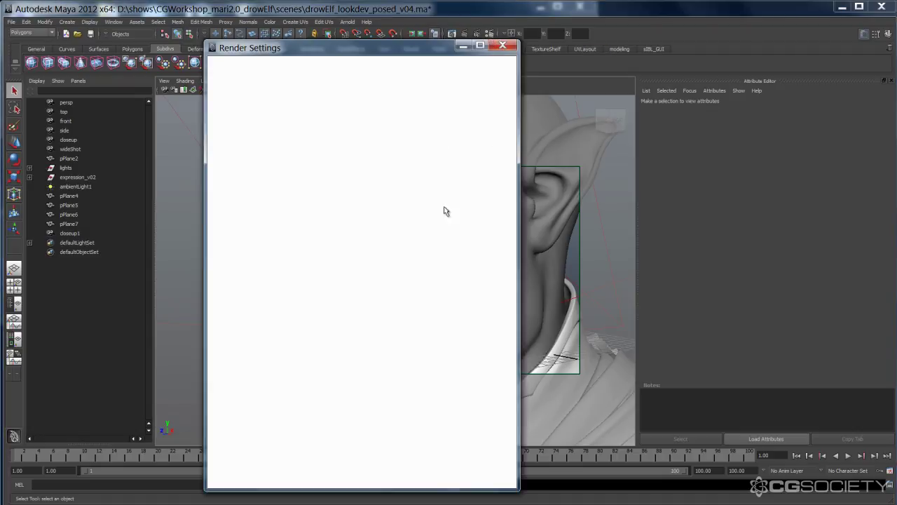
left_click(225, 99)
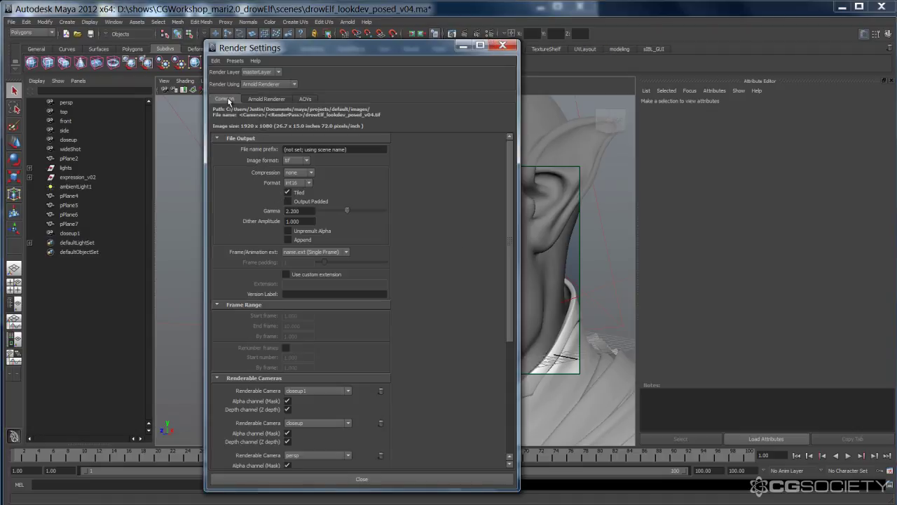
left_click_drag(513, 172, 508, 302)
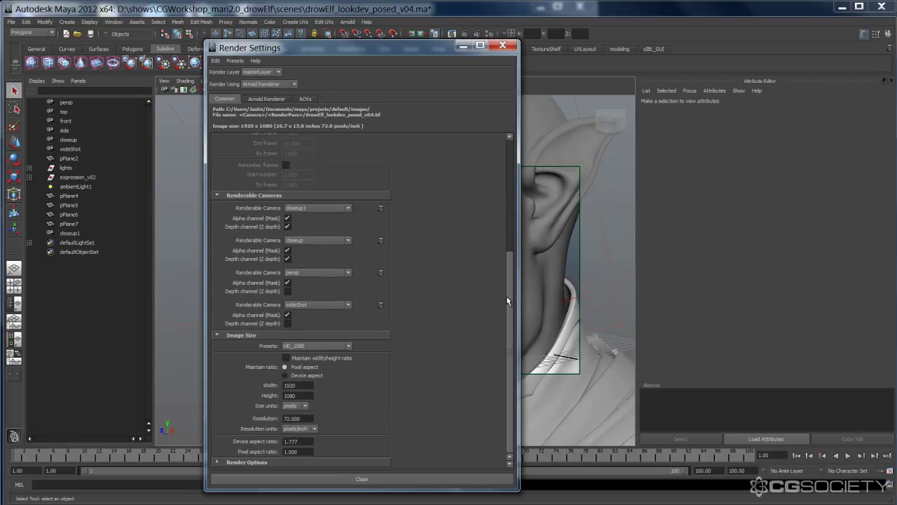
scroll(386, 210, "up", 5)
On the Arnold Renderer tab, expand the Sampling and Gamma Correction sections
left_click(266, 99)
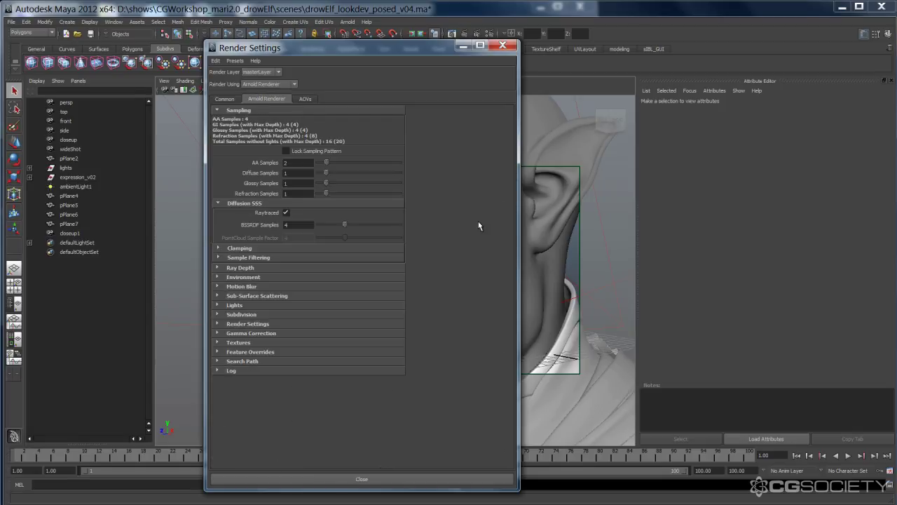
left_click(230, 111)
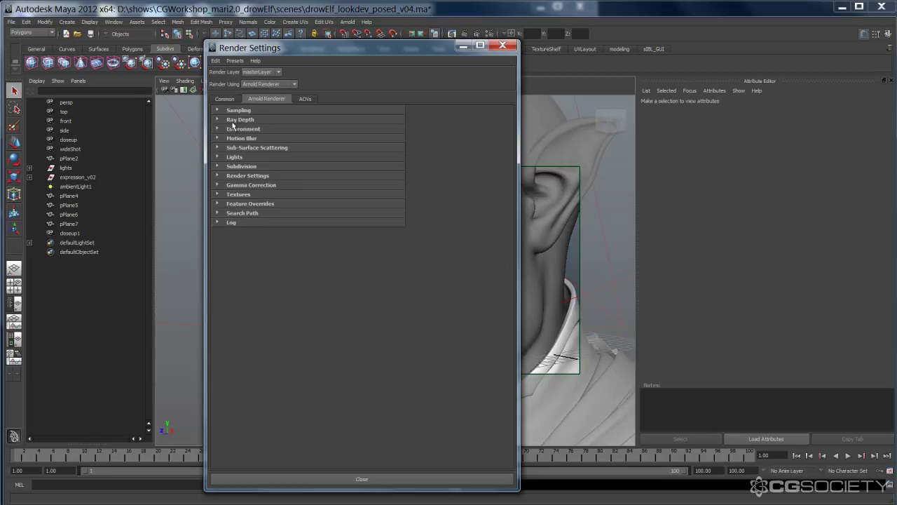
left_click(275, 110)
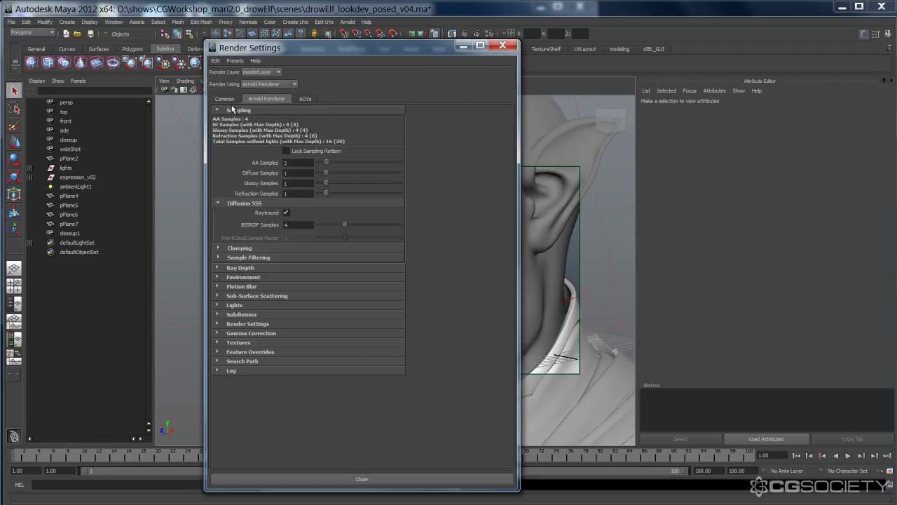
left_click(253, 334)
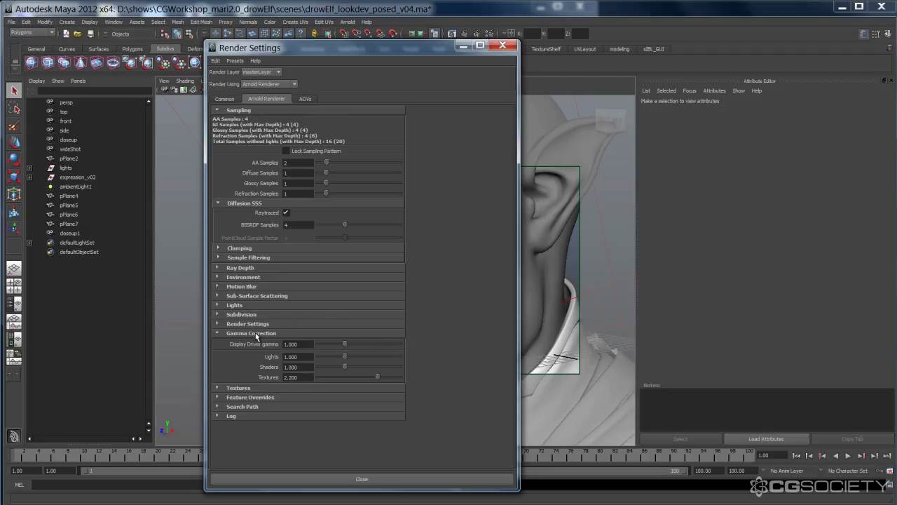
left_click(242, 389)
left_click(243, 390)
Set AA Samples to 4 and Diffuse, Glossy and Refraction Samples to 2
double_click(299, 163)
type("4")
key("Tab")
type("2")
key("Tab")
type("2")
key("Tab")
type("2")
key("Tab")
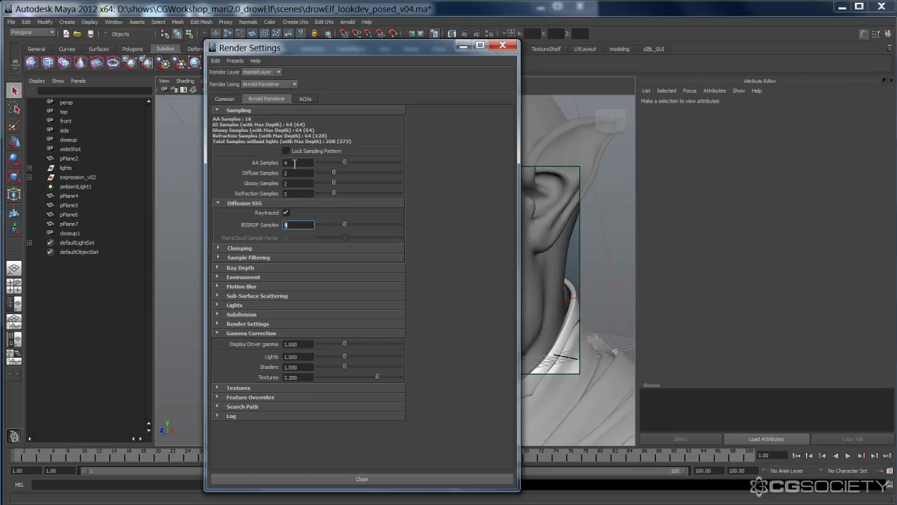
Try AA Samples 2 with Diffuse and Glossy Samples at 1
double_click(294, 162)
type("2")
key("Tab")
type("1")
key("Tab")
type("1")
key("Tab")
type("1")
Restore AA Samples to 4 and Diffuse and Glossy Samples to 2
key("Tab")
double_click(299, 162)
type("4")
key("Tab")
type("2")
key("Tab")
type("2")
key("Tab")
type("2")
key("Tab")
Select the head mesh and view its Arnold attributes, keeping SSS Samples Distribution at blue_noise
left_click_drag(431, 46, 357, 41)
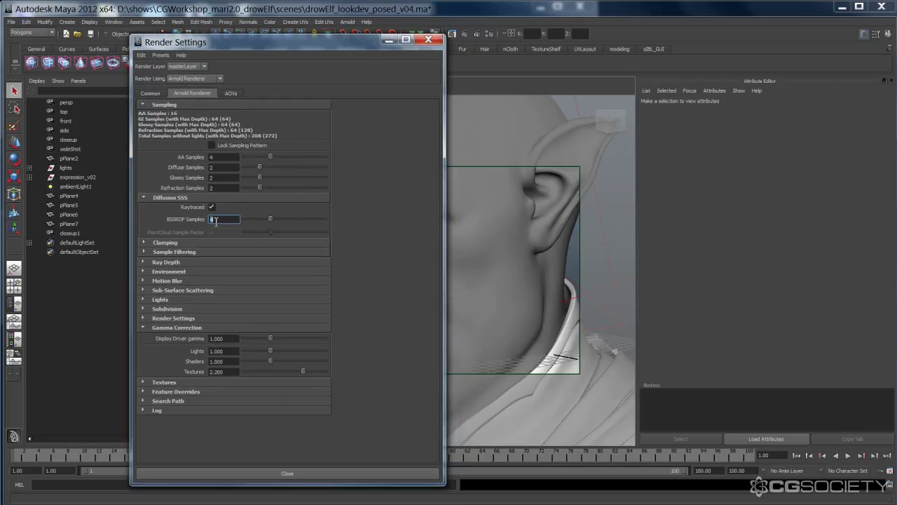
left_click(500, 257)
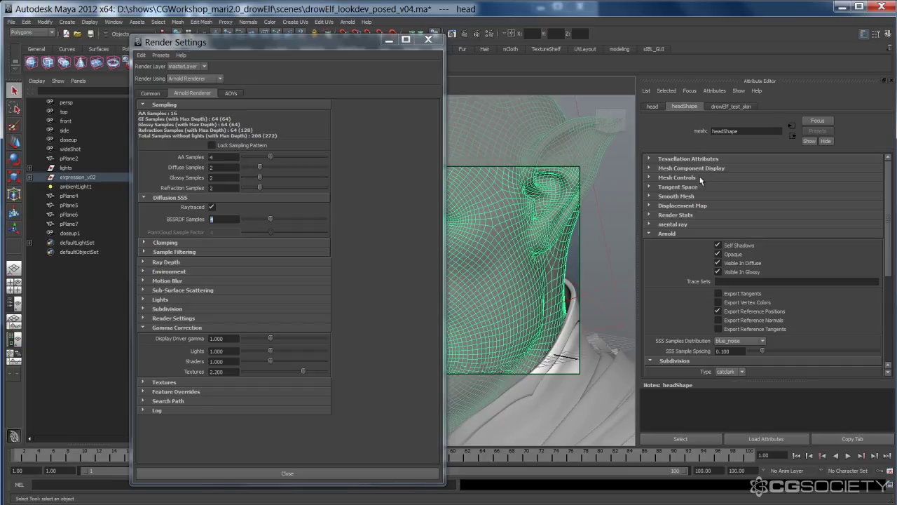
scroll(816, 277, "down", 2)
scroll(815, 272, "down", 2)
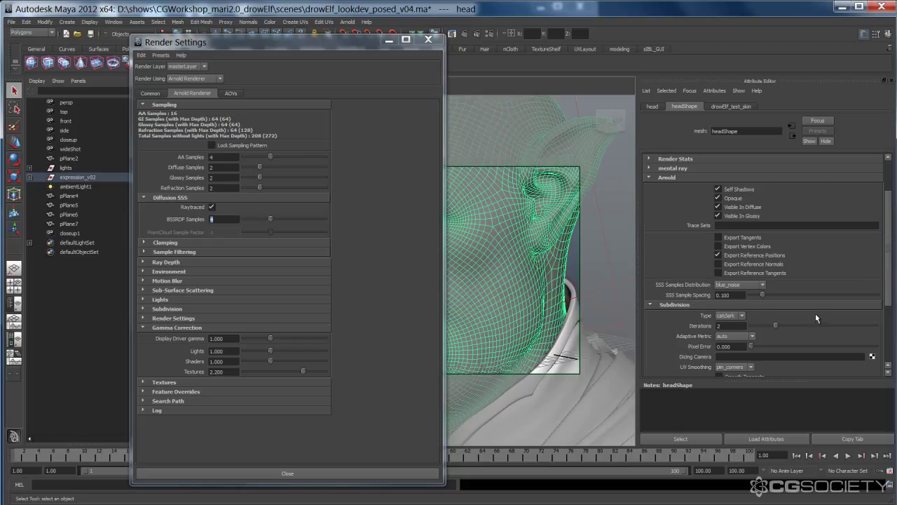
left_click(730, 286)
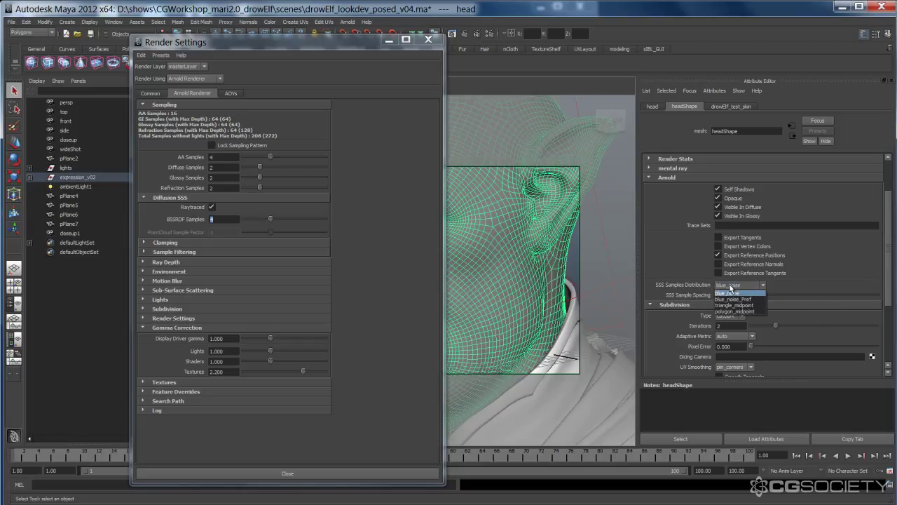
left_click(730, 290)
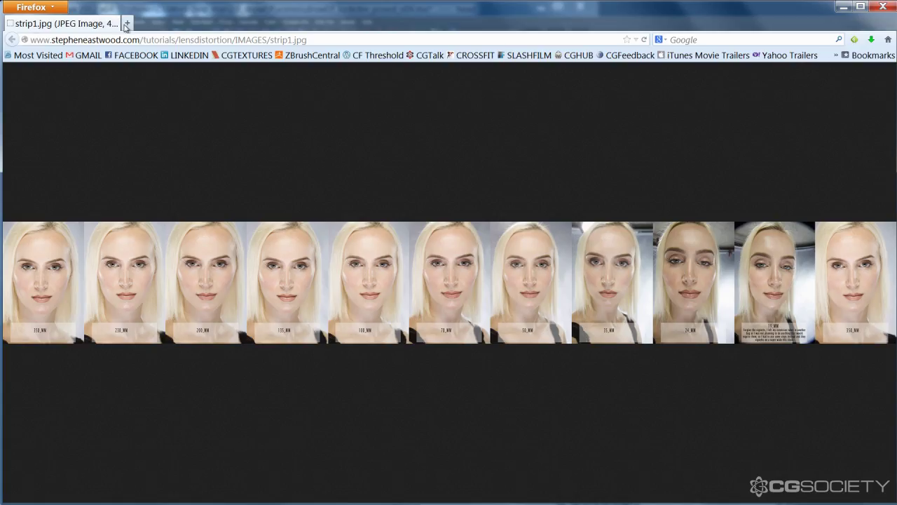
In a new Firefox tab, go to youtube.com and search for 'jon tojek arnold'
left_click(127, 23)
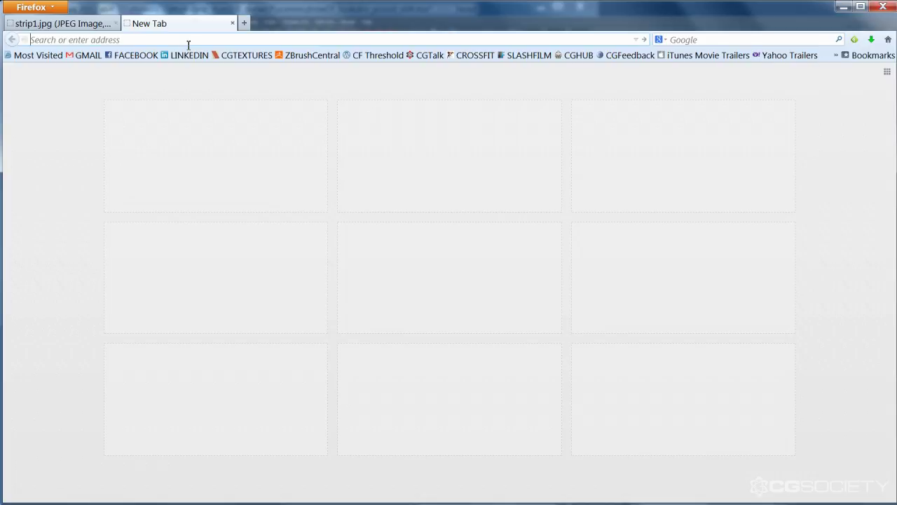
type("youtube.com")
key("Return")
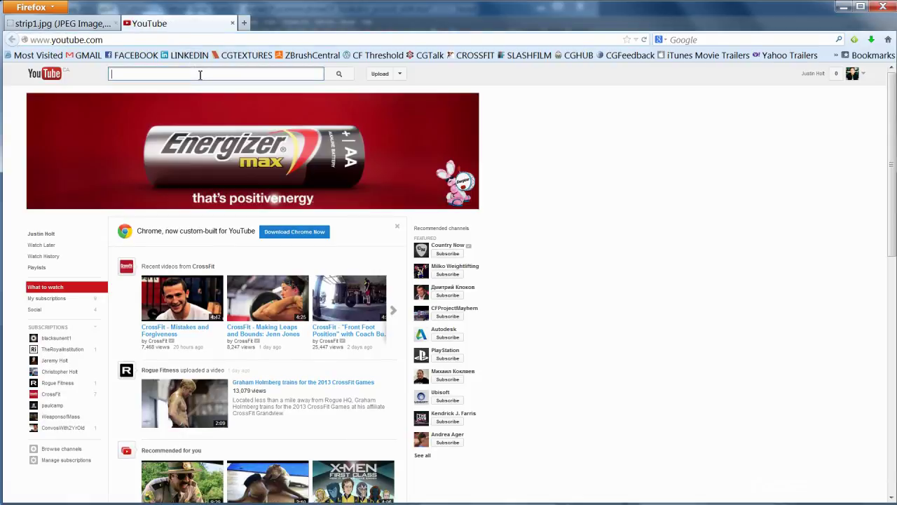
type("jon toj")
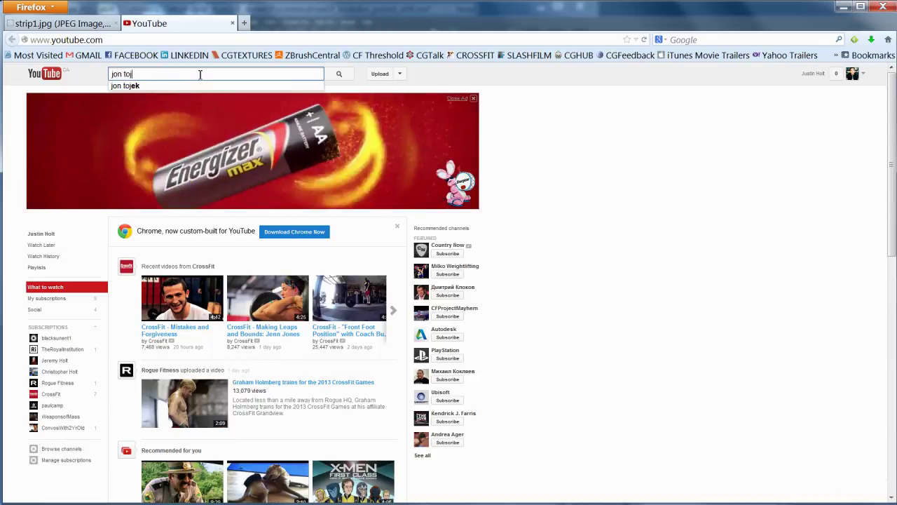
type("ek arnold")
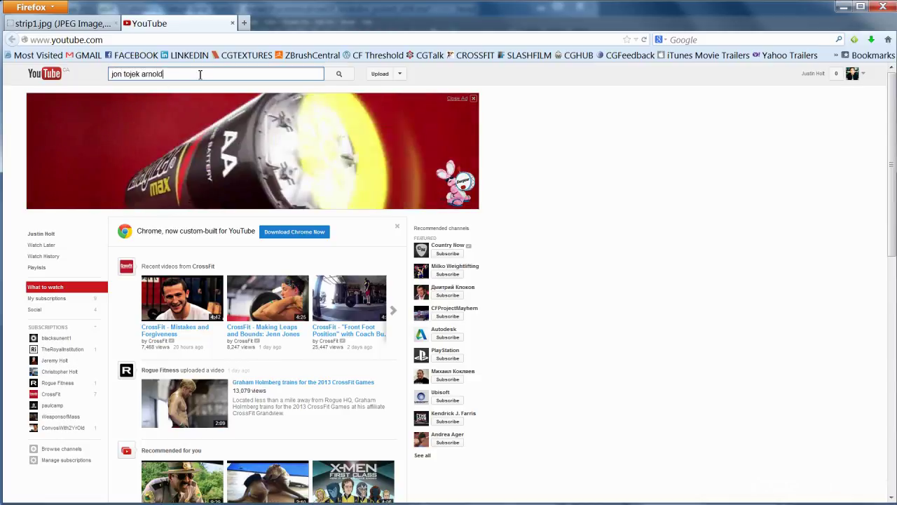
key("Return")
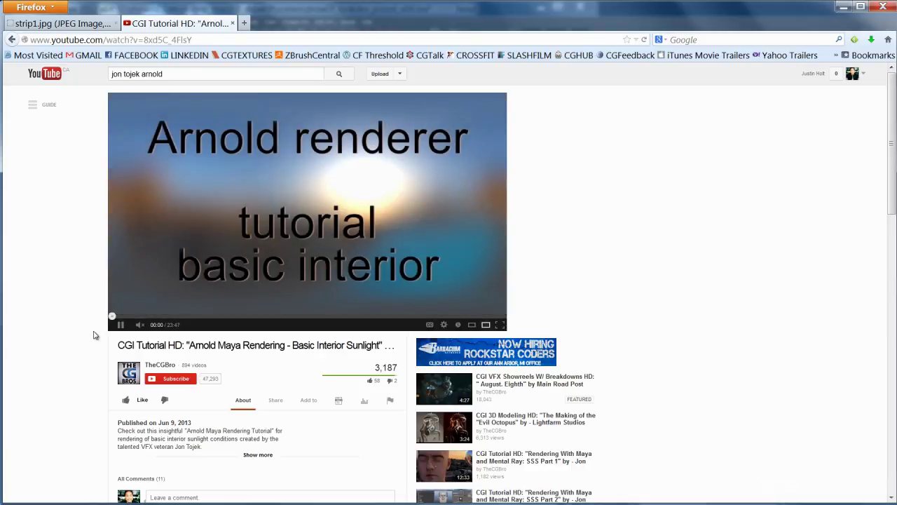
Seek the tutorial to about 6:56, pause it, and minimize Firefox to return to Maya
left_click(151, 316)
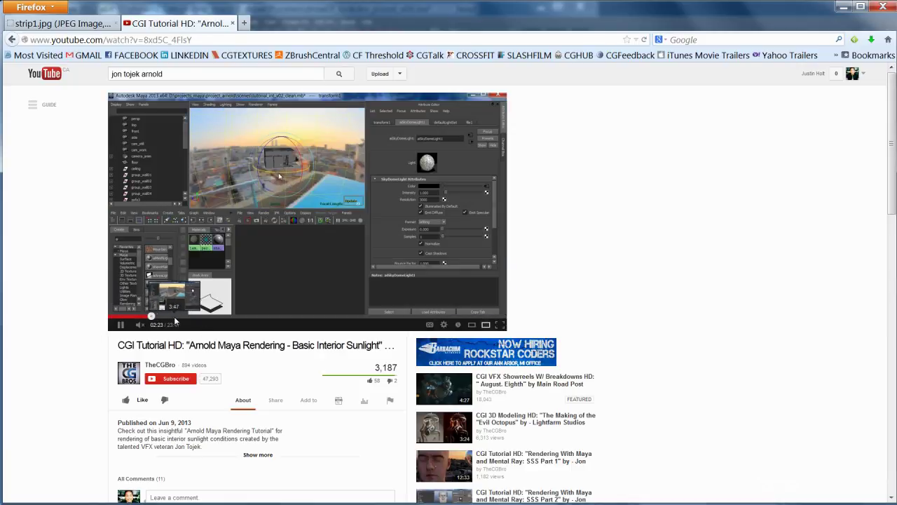
left_click(200, 317)
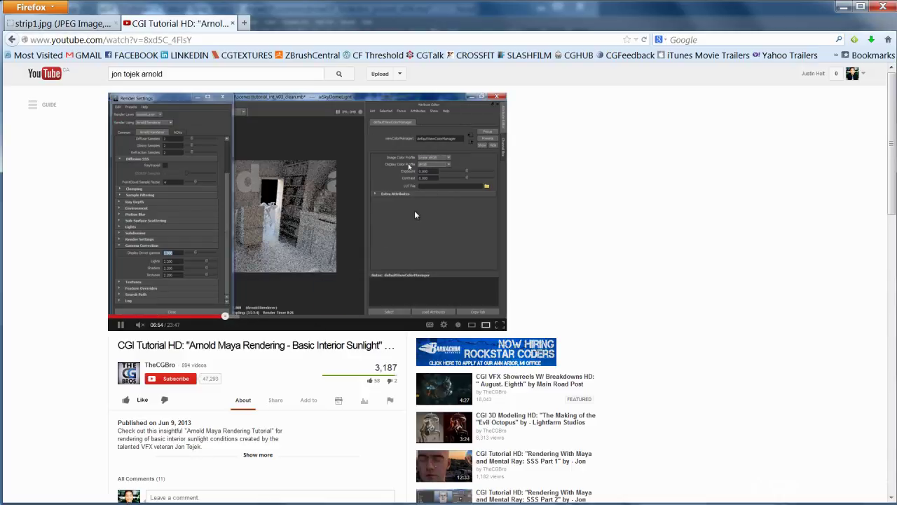
left_click(120, 325)
left_click(843, 10)
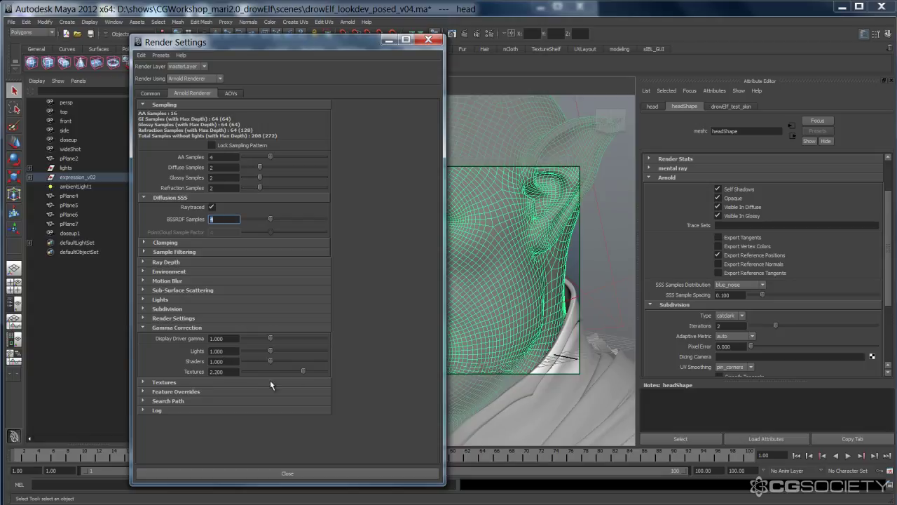
Close the Render Settings window
left_click(428, 39)
left_click(251, 23)
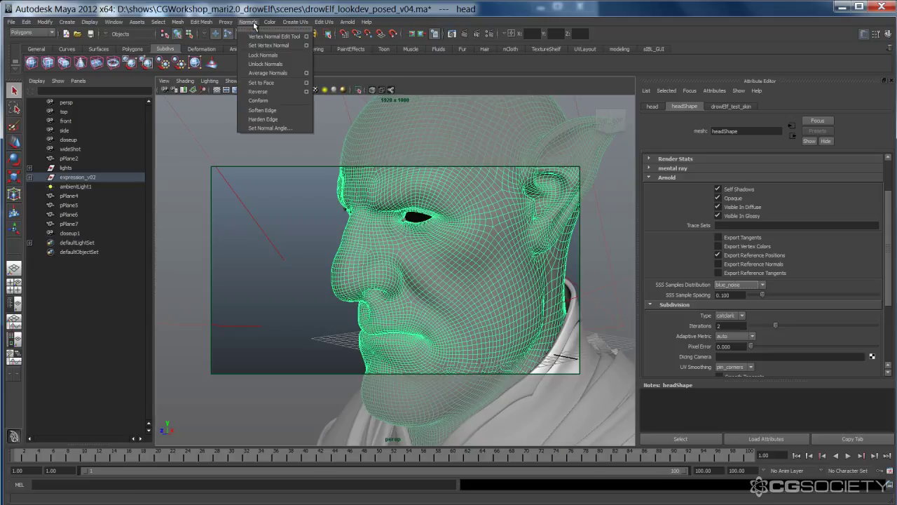
left_click(254, 26)
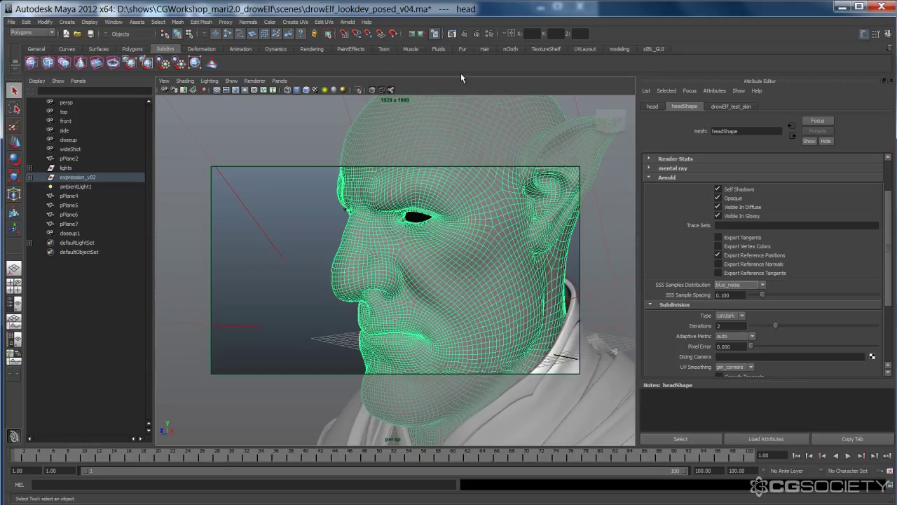
Dolly out to the full bust, select the head, and show its drowElf_test_skin shader tab
left_click(293, 191)
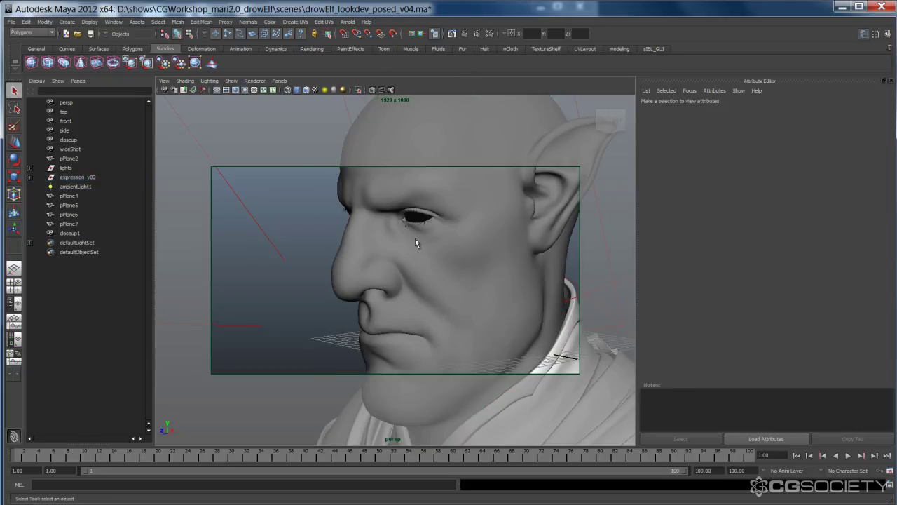
right_click_drag(439, 248, 367, 243, "alt")
left_click_drag(367, 242, 390, 250, "alt")
left_click(390, 250)
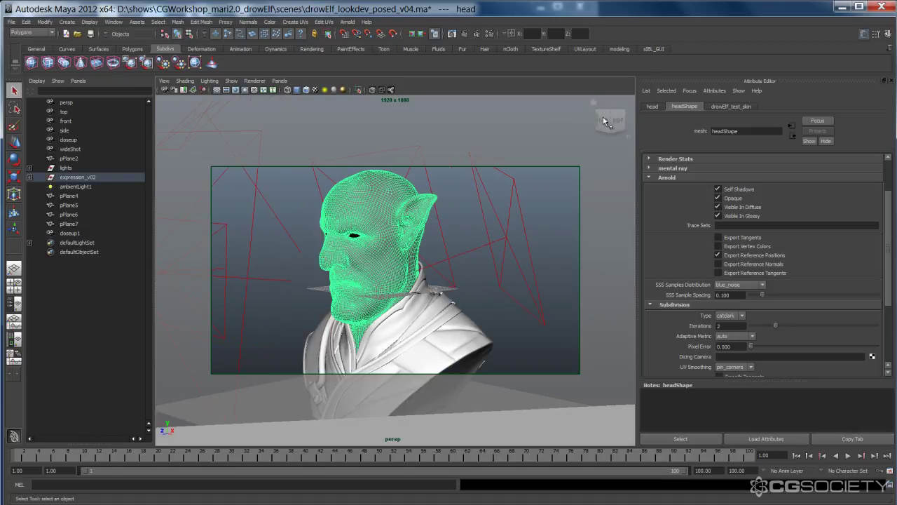
left_click(736, 106)
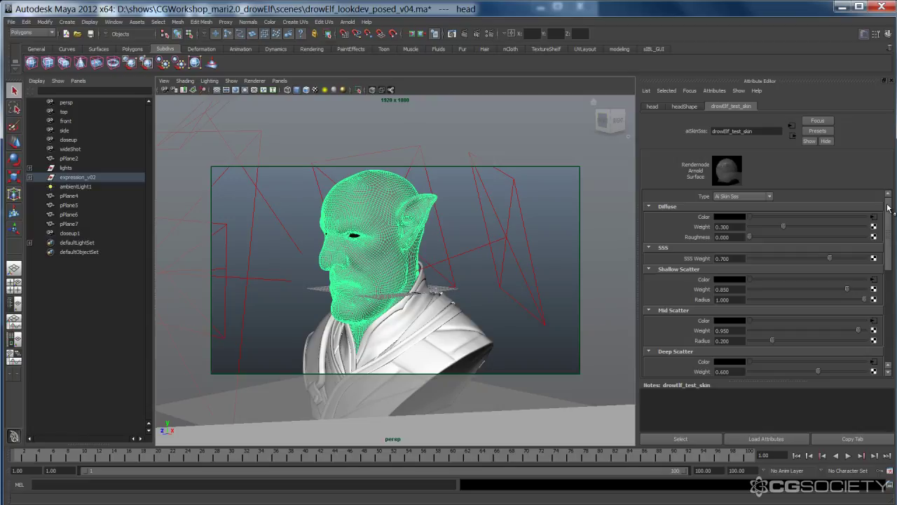
Adjust the Attribute Editor view to show the aiSkinSss Diffuse, SSS and scatter values
left_click_drag(888, 208, 889, 212)
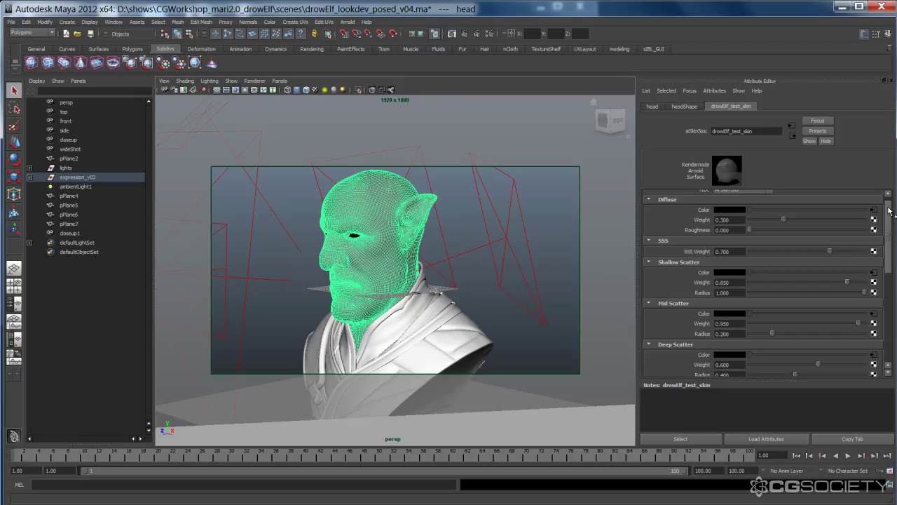
mouse_move(889, 210)
left_mouse_down()
mouse_move(885, 277)
mouse_move(888, 193)
left_mouse_up()
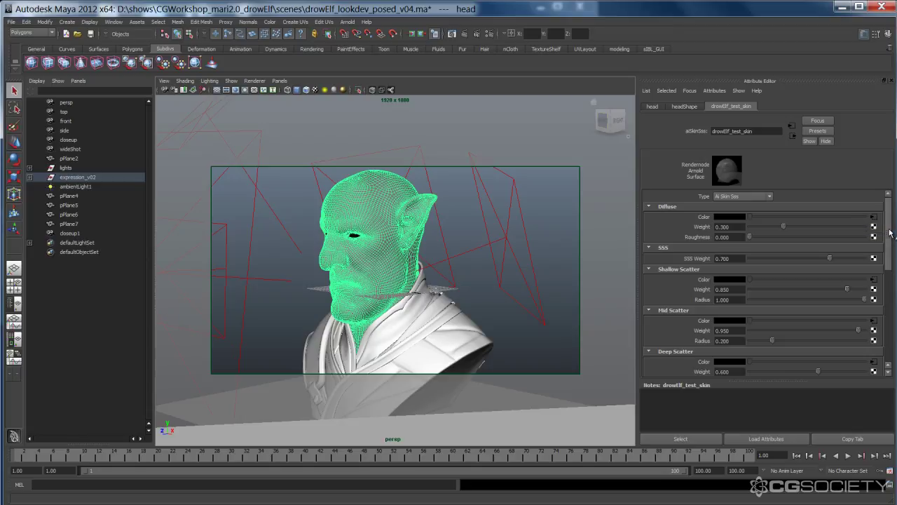
scroll(891, 232, "down", 1)
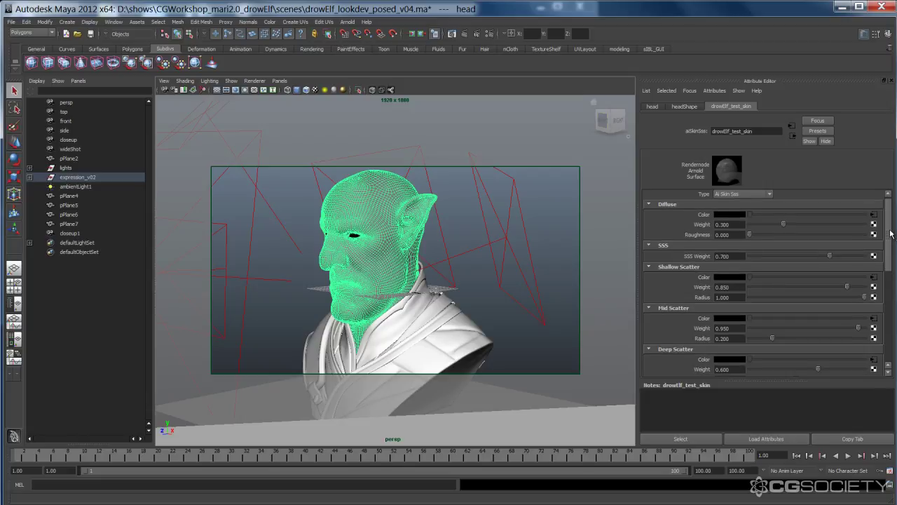
scroll(890, 234, "up", 1)
Collapse Diffuse through Secondary Reflection sections, then re-expand Diffuse (weight 0.300) and SSS (weight 0.700)
left_click(681, 208)
left_click(677, 216)
left_click(676, 225)
left_click(675, 235)
left_click(674, 243)
left_click(674, 253)
left_click(673, 263)
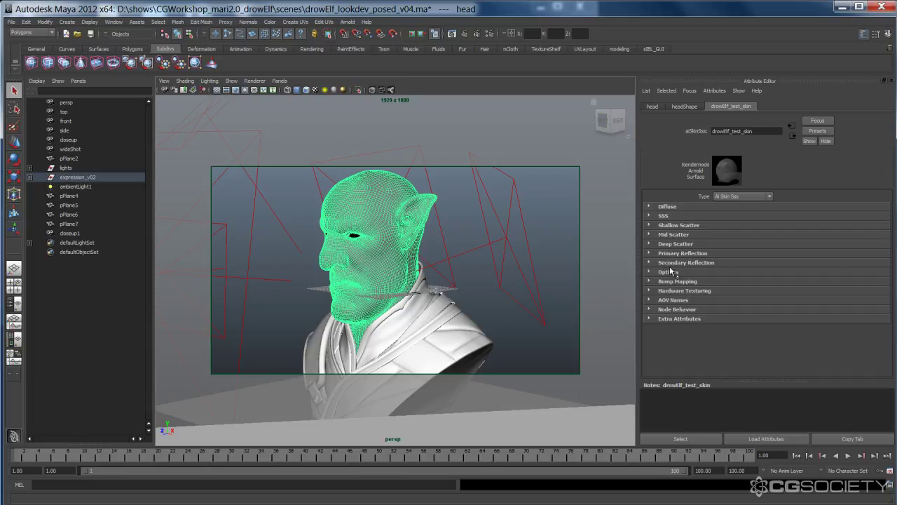
left_click(685, 208)
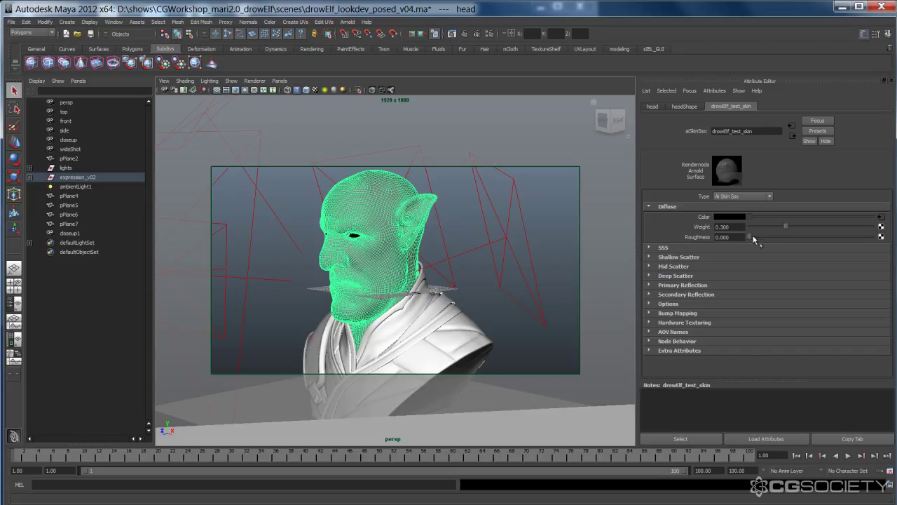
left_click(684, 248)
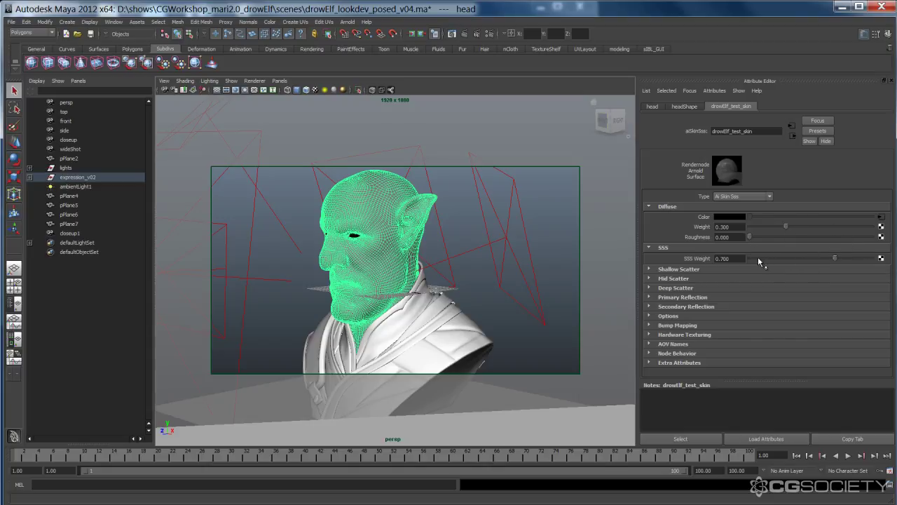
Expand Shallow Scatter and edit the Image Name path of its file2 colour texture
left_click(677, 269)
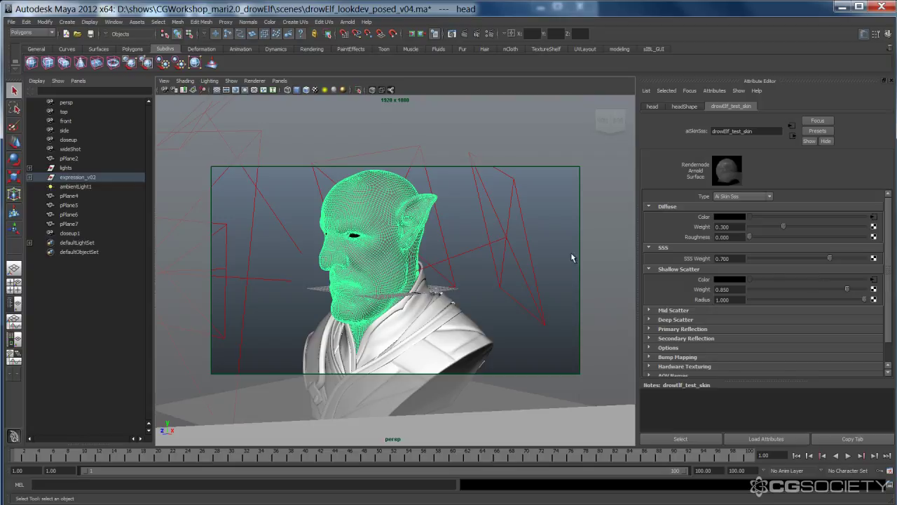
left_click(874, 281)
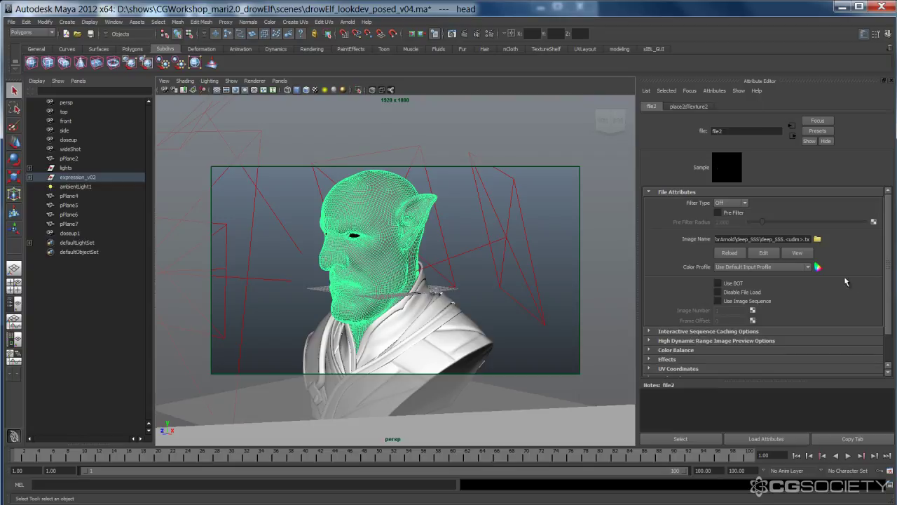
left_click(785, 239)
type(".")
left_click(793, 137)
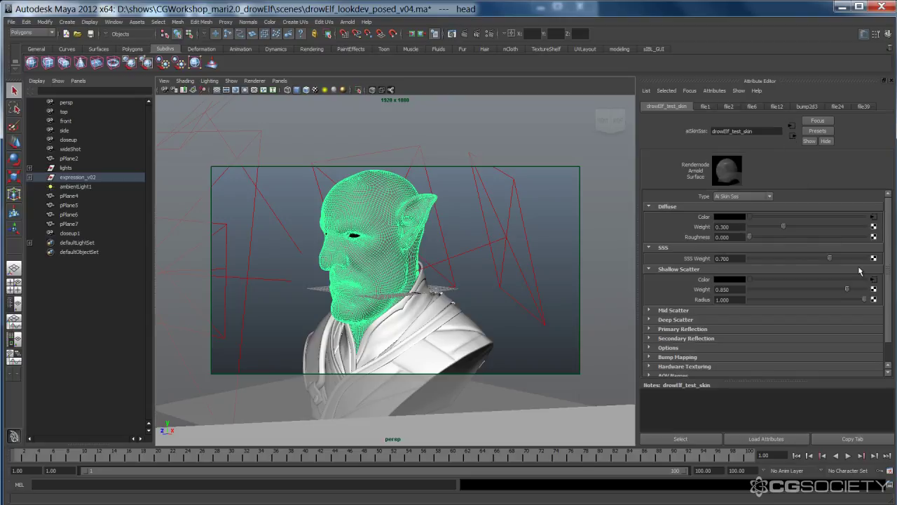
Expand Mid and Deep Scatter, check Mid Scatter's file6 colour texture, then open Deep Scatter's texture
left_click(674, 311)
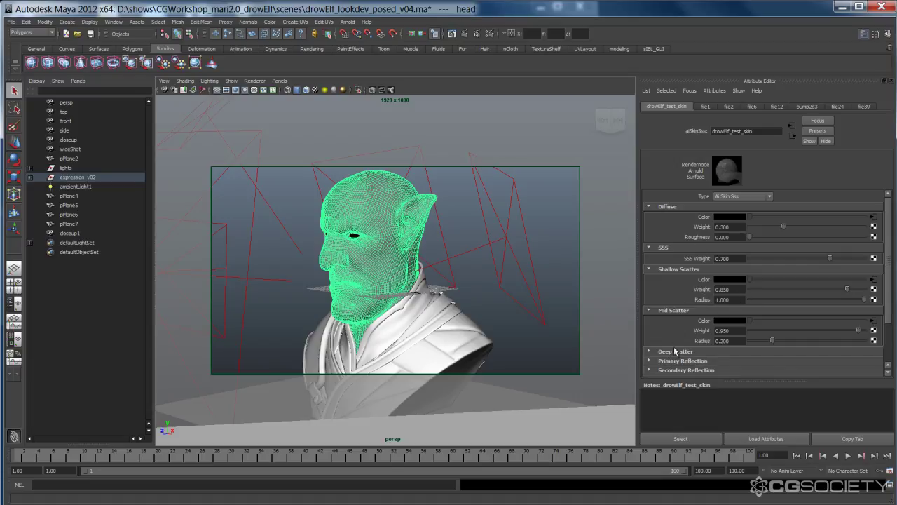
left_click(677, 352)
scroll(830, 324, "down", 1)
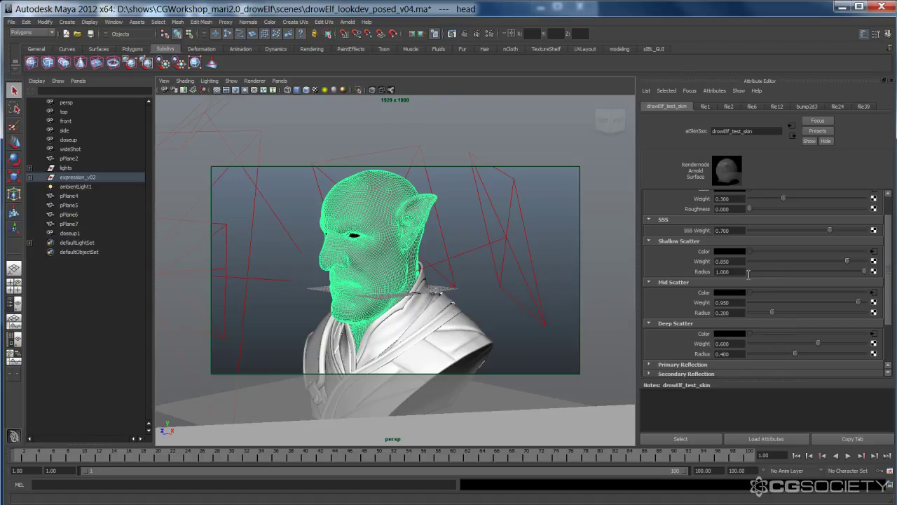
left_click(874, 293)
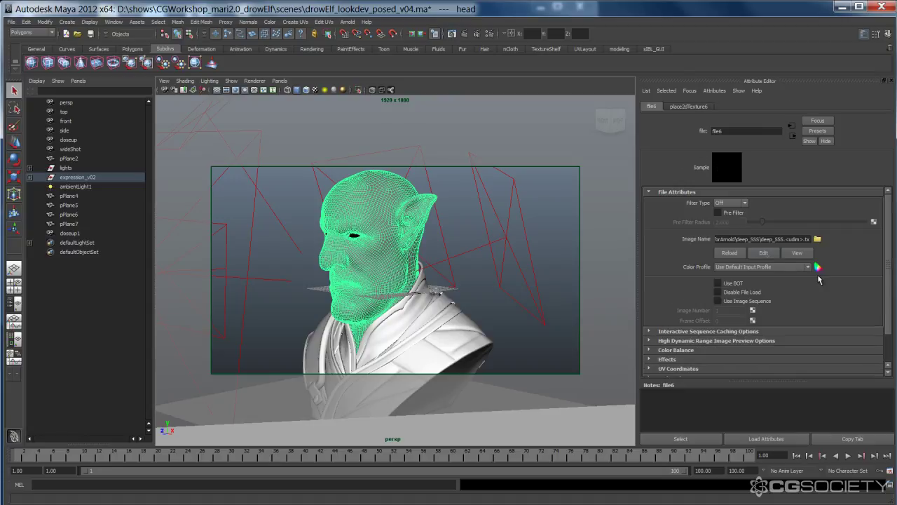
left_click(791, 137)
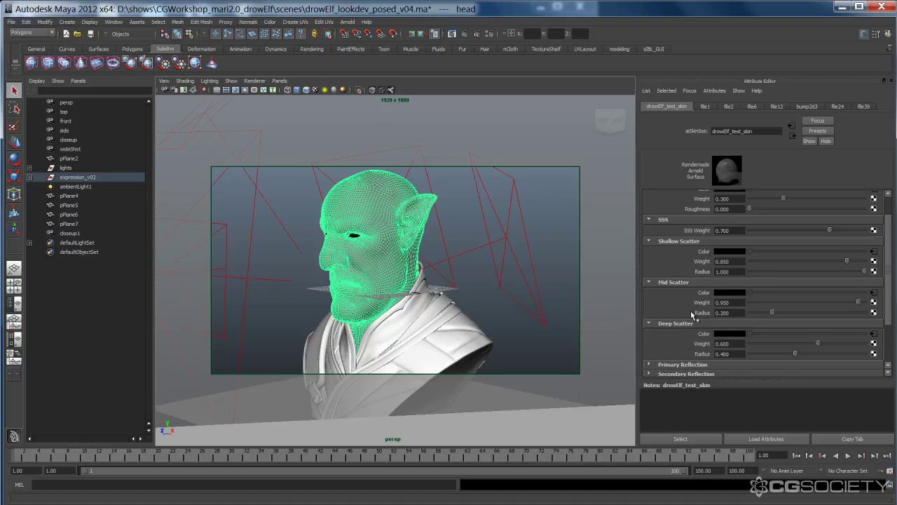
left_click(873, 335)
Return from the Deep Scatter file12 texture to the skin shader's settings
left_click(792, 137)
scroll(734, 298, "up", 2)
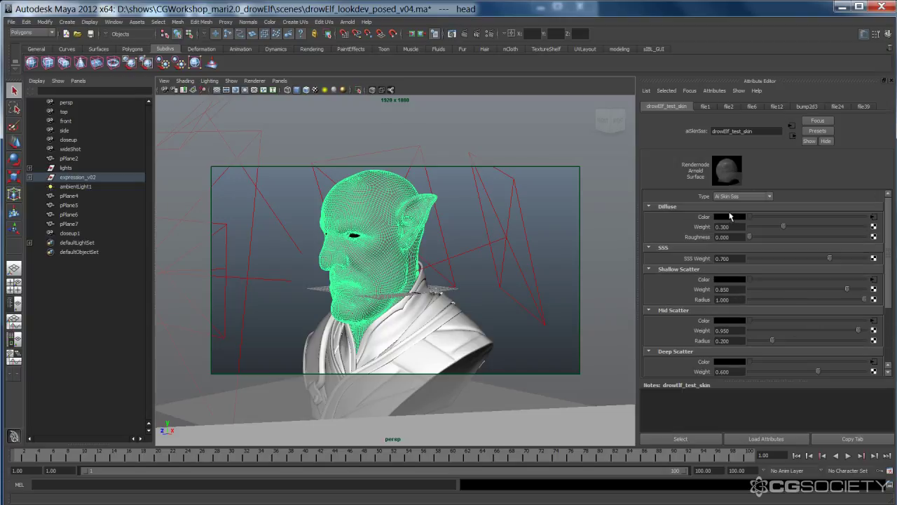
scroll(744, 278, "down", 2)
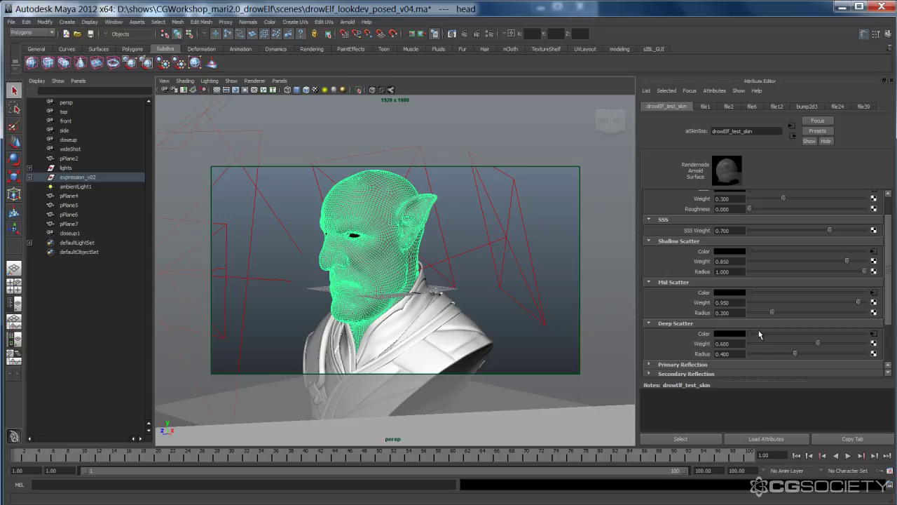
scroll(761, 330, "down", 2)
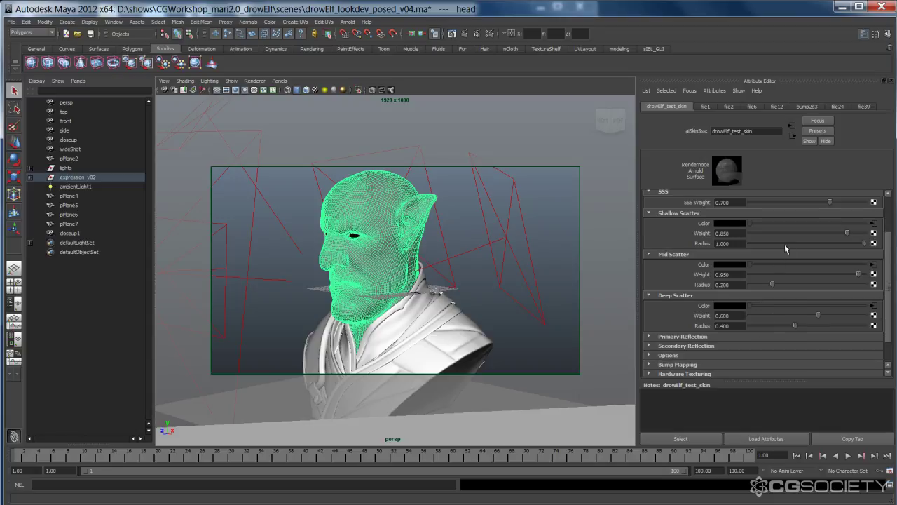
Expand Primary Reflection (weight 0.450, roughness 0.600) and inspect its file24 colour map
left_click(683, 337)
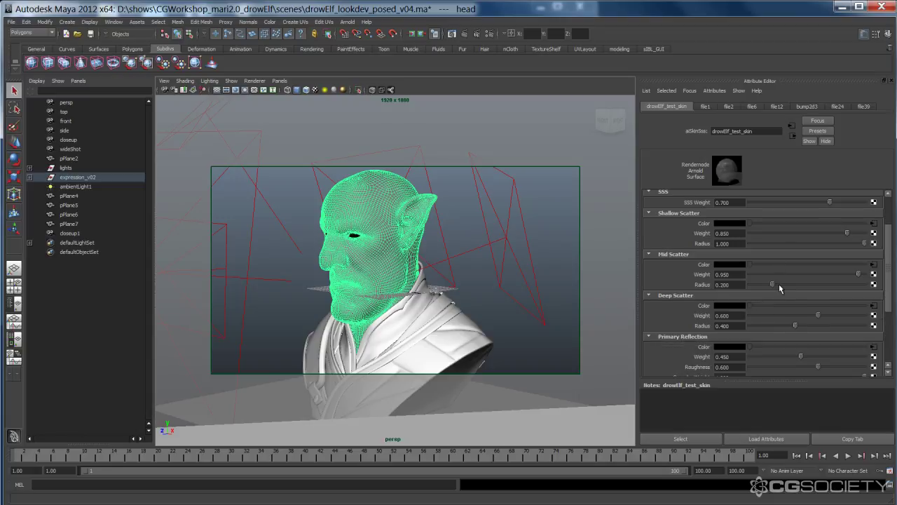
scroll(806, 284, "down", 2)
scroll(803, 284, "down", 2)
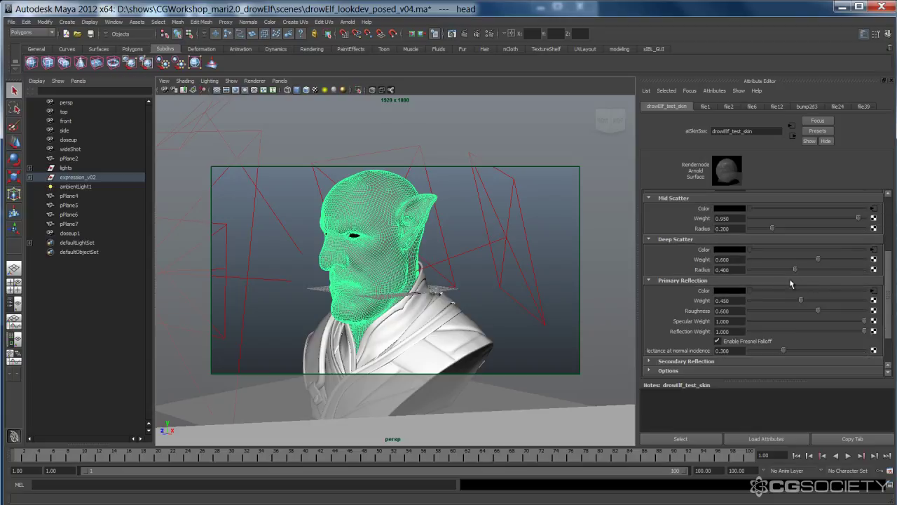
left_click(874, 290)
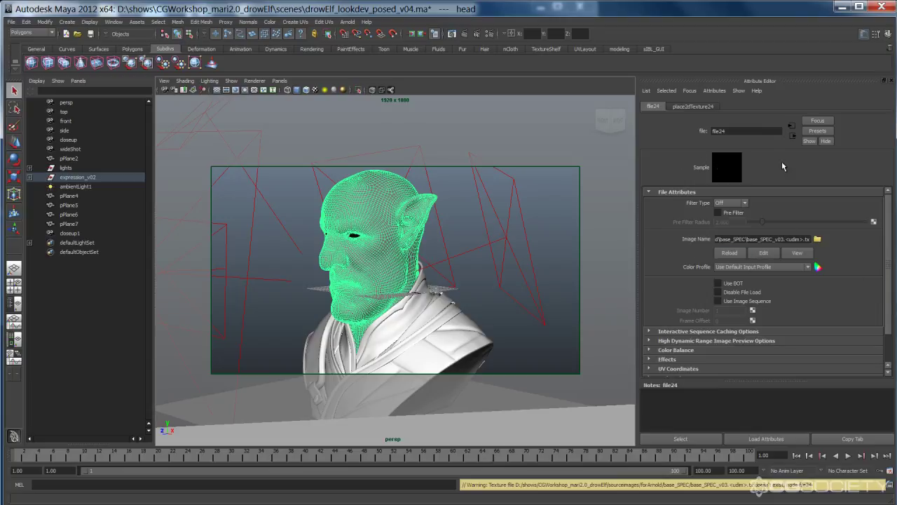
left_click(792, 136)
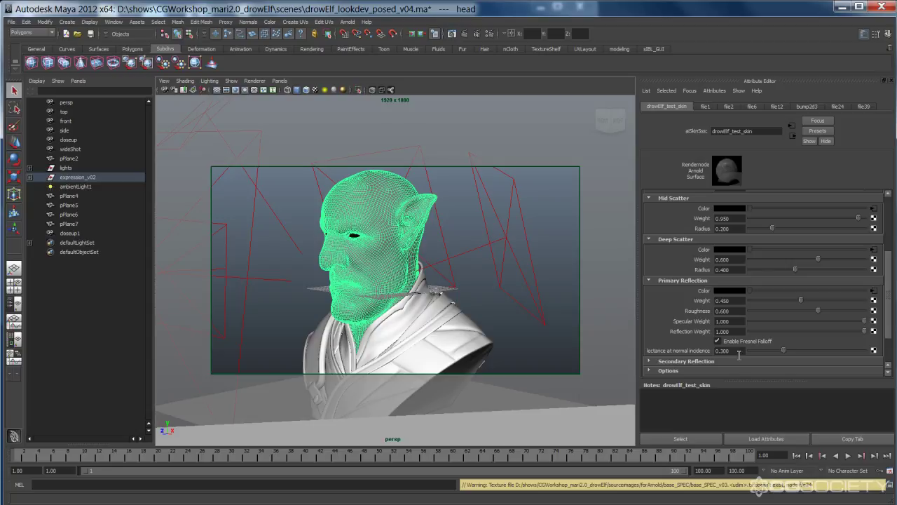
scroll(672, 324, "down", 2)
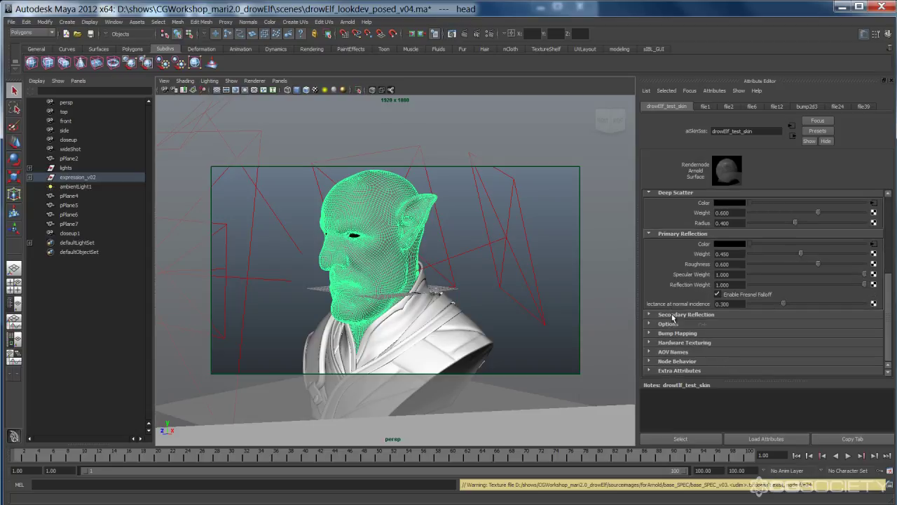
Expand Secondary Reflection (weight 0.150, roughness 0.300) and inspect its file39 colour texture
left_click(673, 316)
scroll(831, 336, "down", 1)
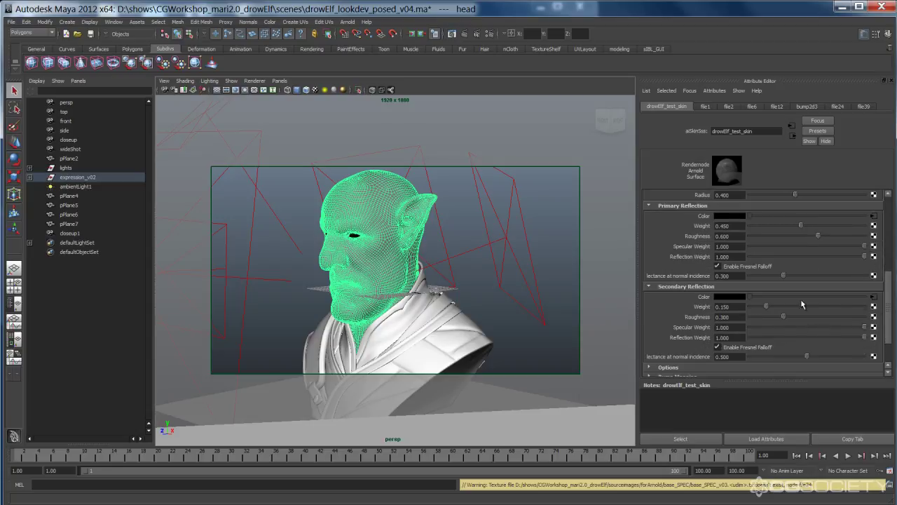
left_click(873, 297)
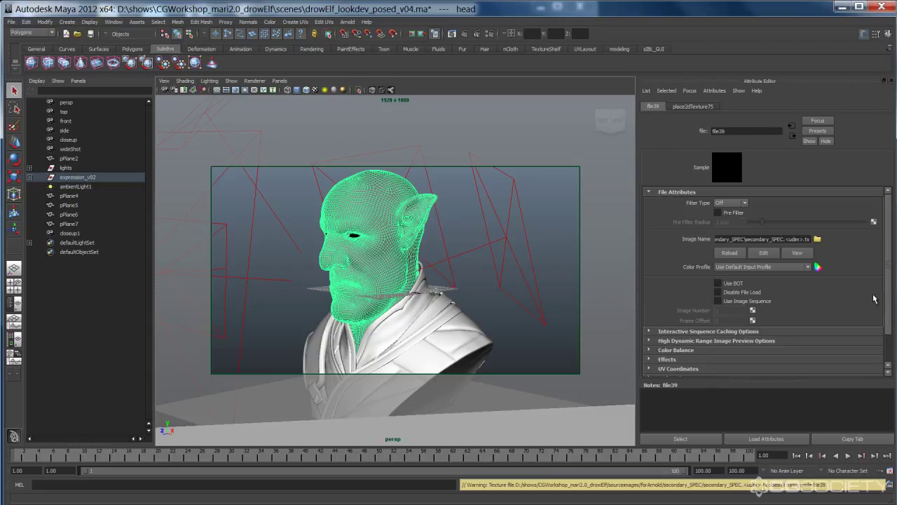
left_click(792, 136)
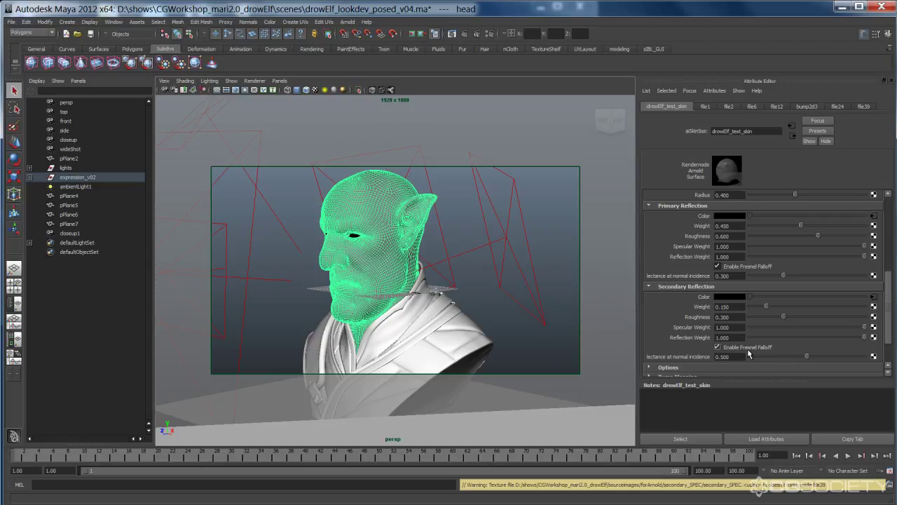
Expand the skin shader's Options section
scroll(892, 323, "down", 3)
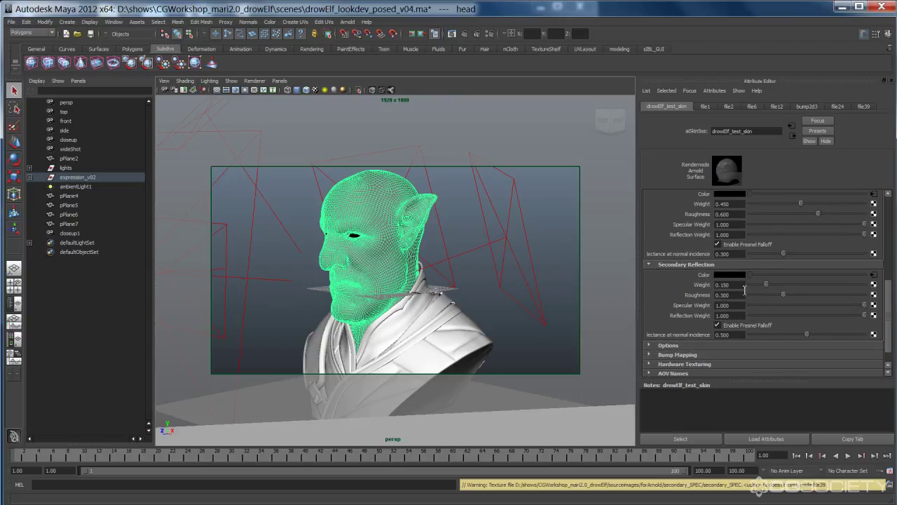
left_click(668, 345)
scroll(667, 291, "down", 1)
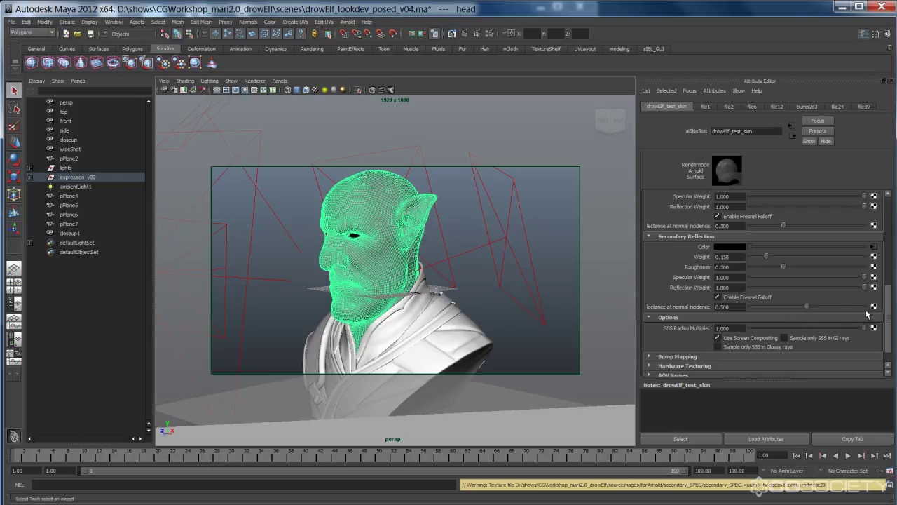
Expand Bump Mapping to show the bump2d3 connection
scroll(887, 310, "down", 2)
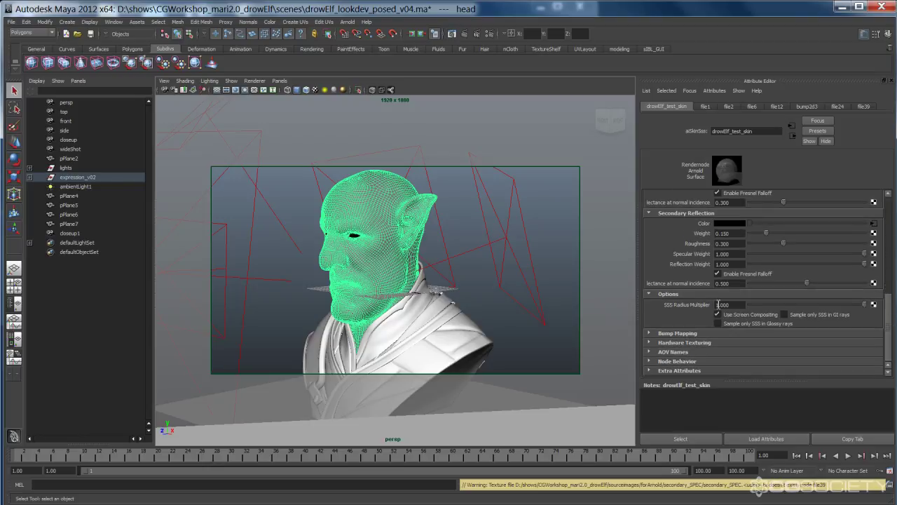
left_click(697, 333)
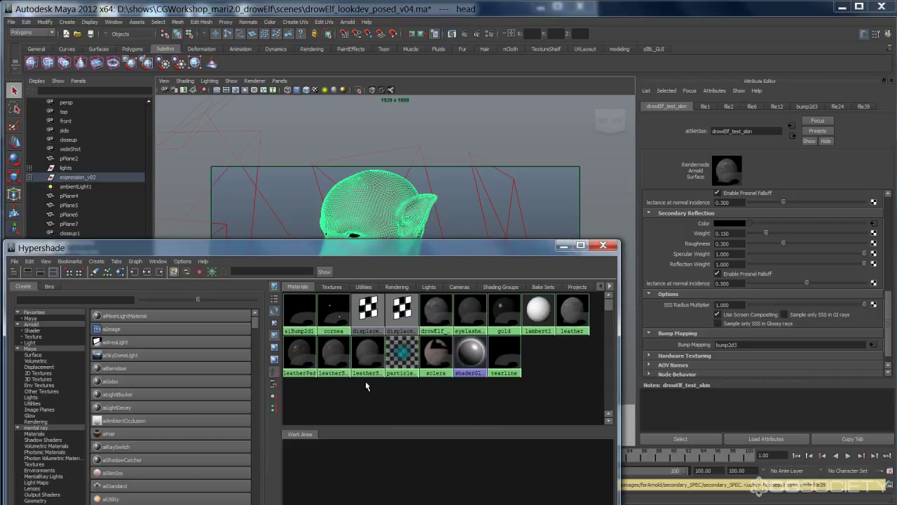
left_click_drag(432, 247, 449, 102)
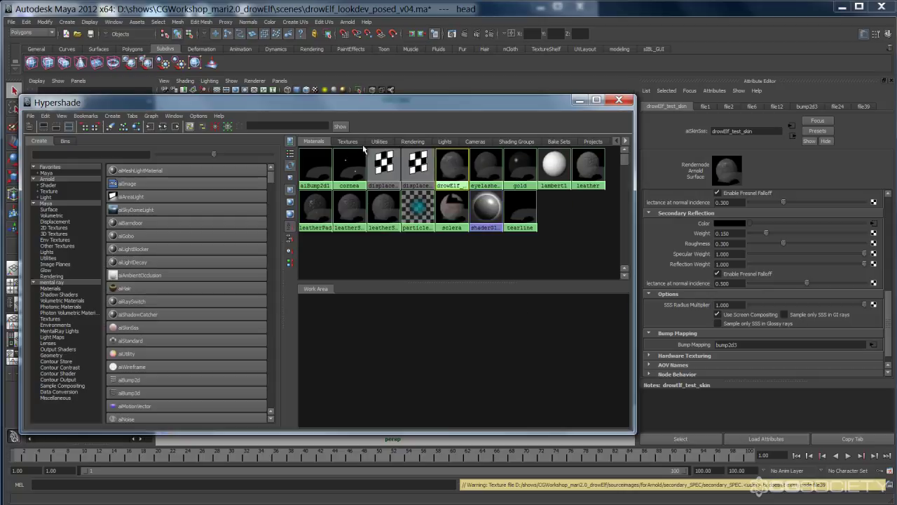
left_click(454, 160)
left_click(136, 126)
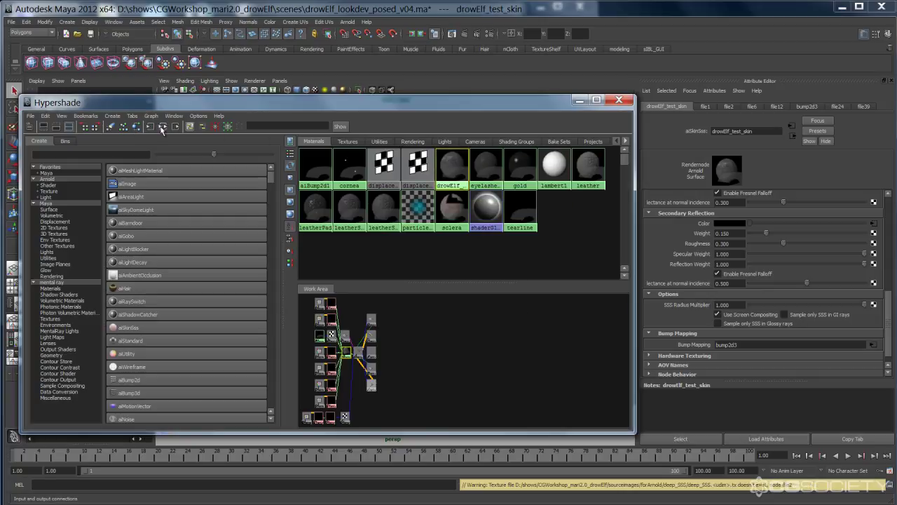
mouse_move(417, 369)
middle_mouse_down("alt")
mouse_move(474, 337)
mouse_move(459, 378)
middle_mouse_up("alt")
right_click_drag(460, 379, 569, 347, "alt")
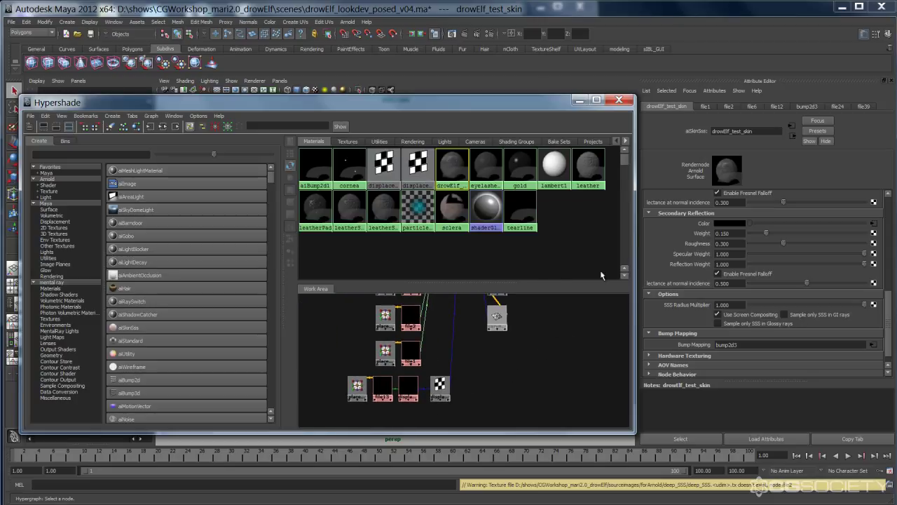
left_click_drag(558, 104, 569, 64)
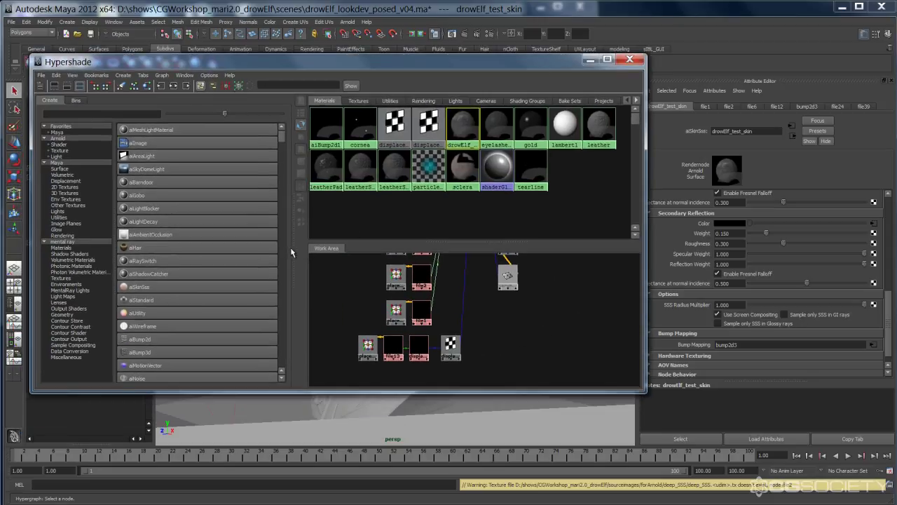
left_click_drag(293, 250, 203, 249)
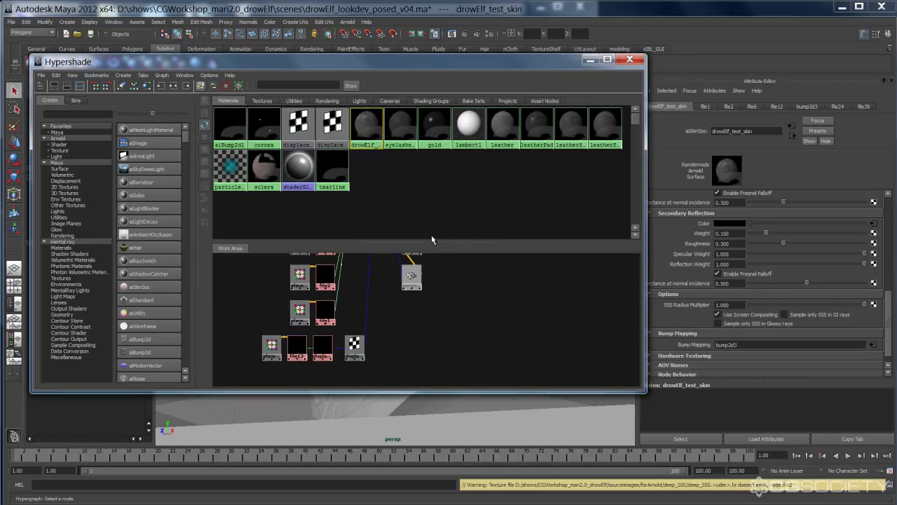
left_click_drag(431, 243, 431, 199)
middle_click_drag(415, 295, 449, 331, "alt")
scroll(422, 295, "up", 3)
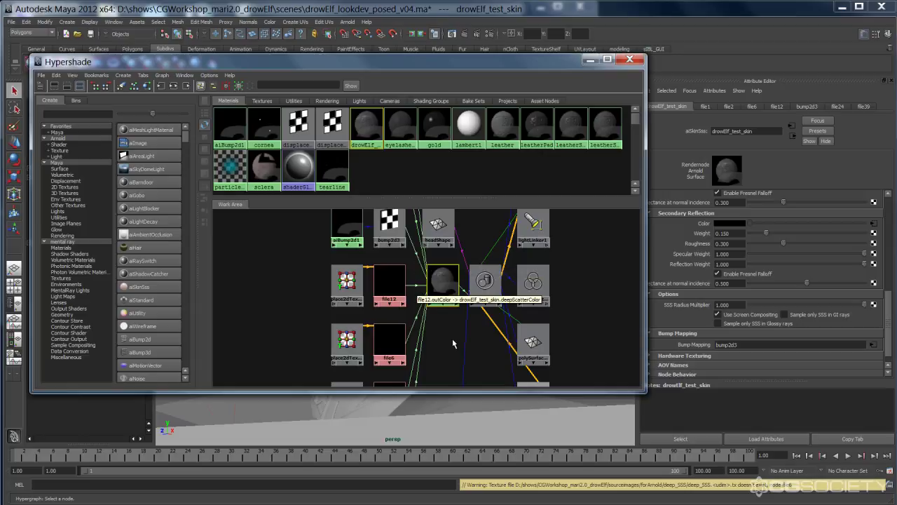
middle_click_drag(453, 344, 459, 274, "alt")
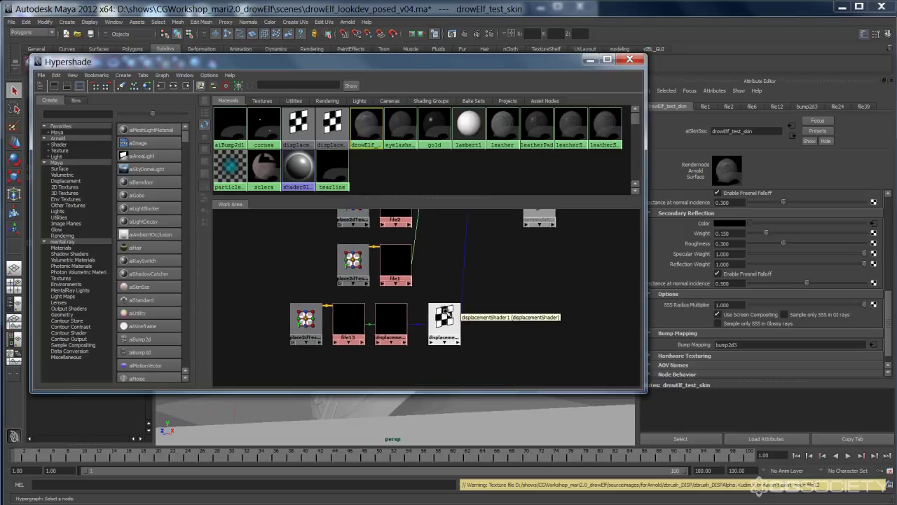
left_click(462, 275)
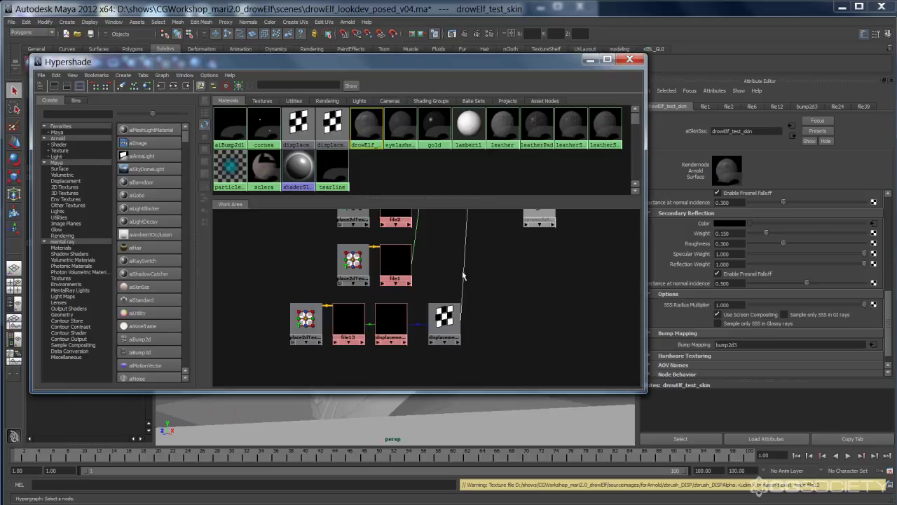
middle_click_drag(538, 274, 527, 388, "alt")
middle_click_drag(479, 298, 477, 343, "alt")
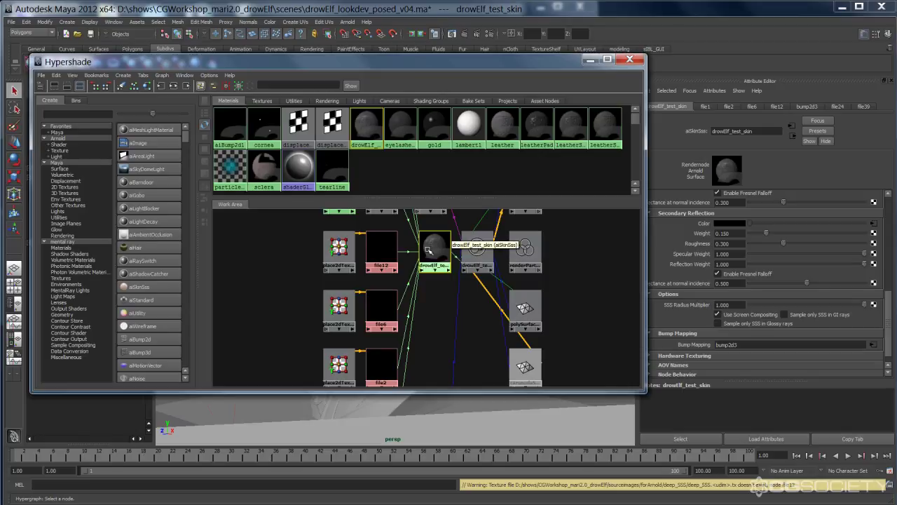
Open displacementShader1 and look over the displacements layered texture and file13 chain in the graph
left_click(477, 248)
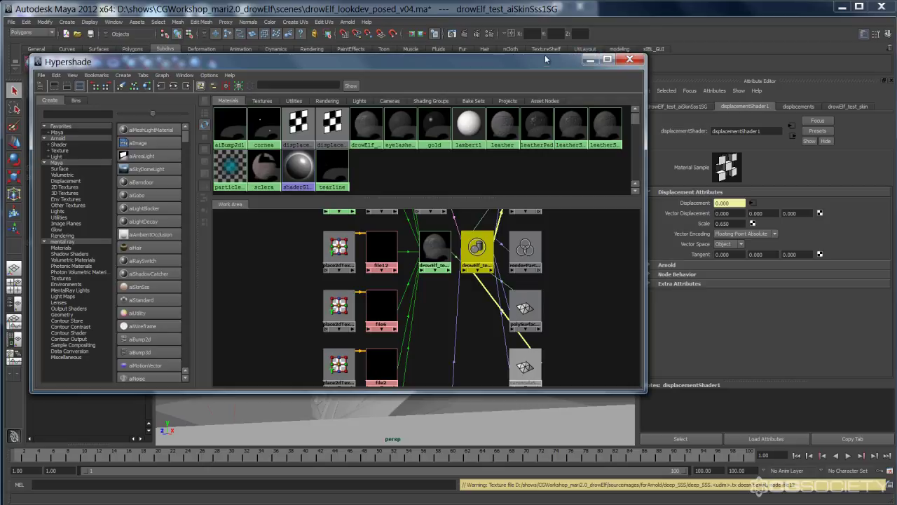
left_click_drag(542, 63, 506, 67)
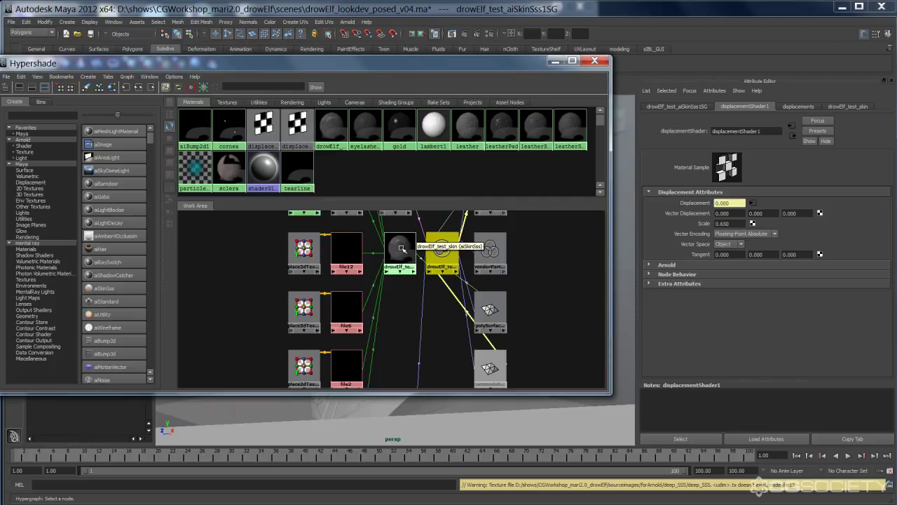
left_click(752, 202)
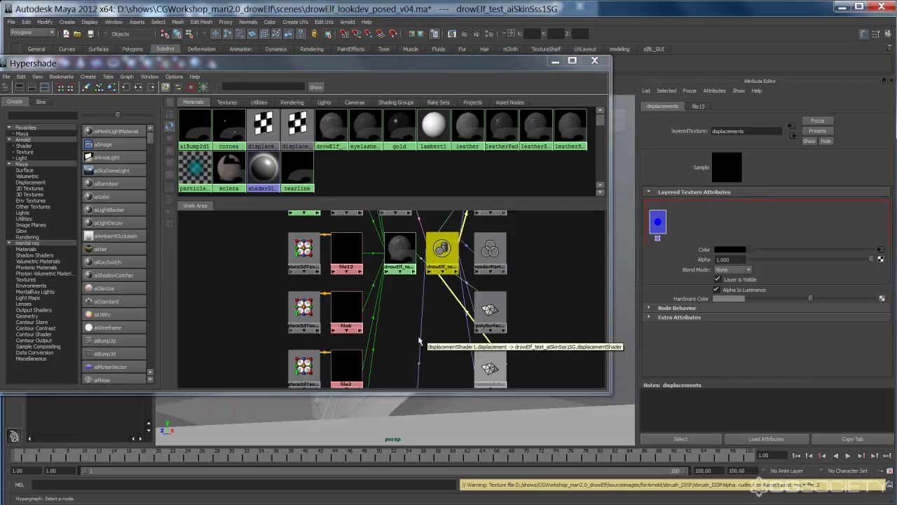
middle_click_drag(441, 342, 468, 176, "alt")
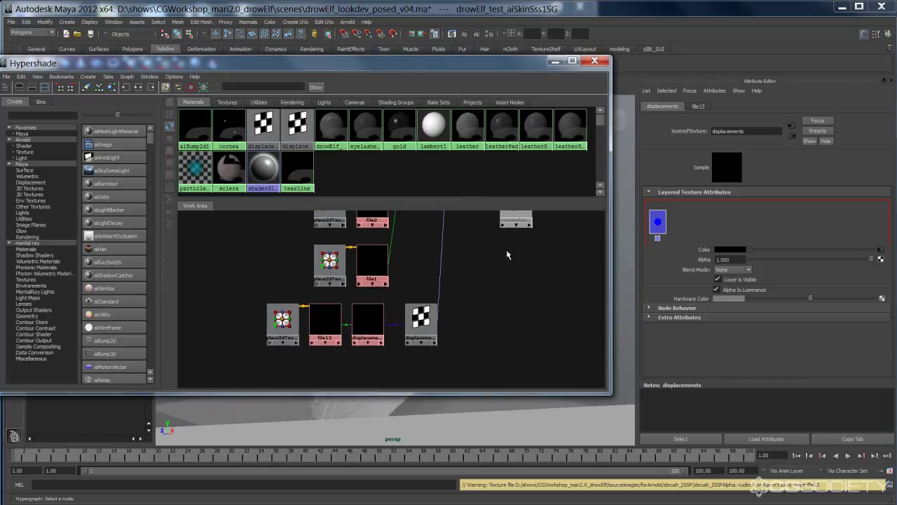
middle_click_drag(508, 255, 497, 345, "alt")
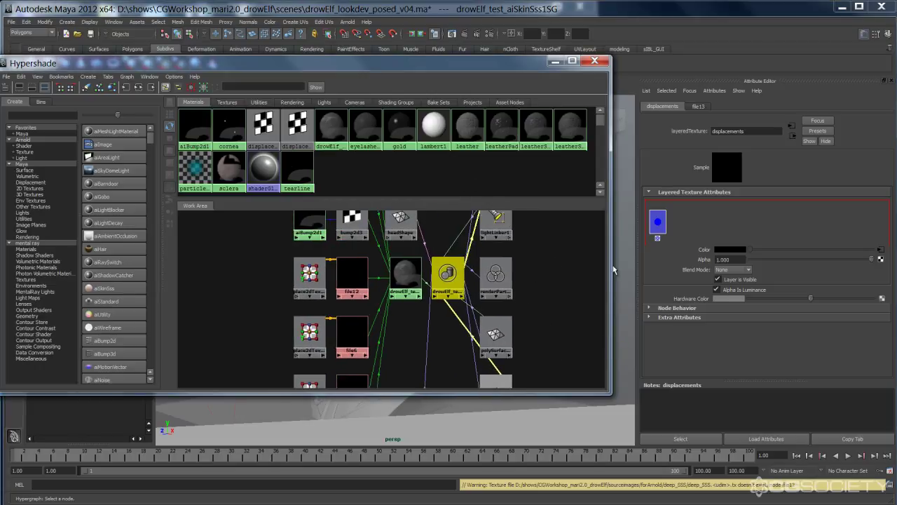
middle_click_drag(530, 264, 539, 297, "alt")
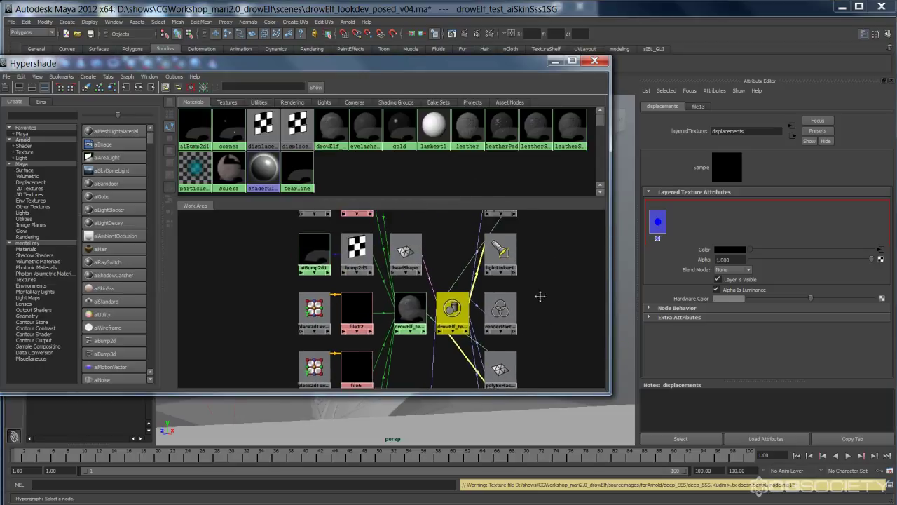
Turn on Auto Bump in displacementShader1's Arnold section
left_click(452, 313)
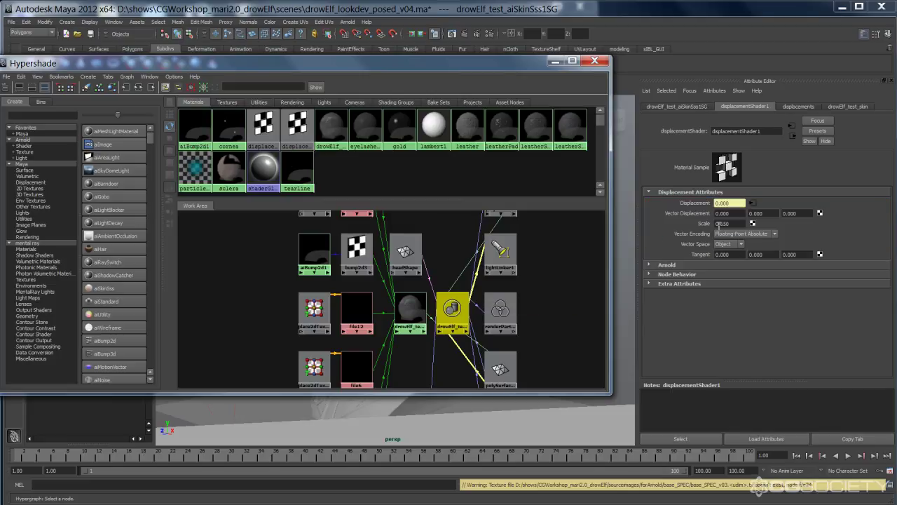
left_click(700, 266)
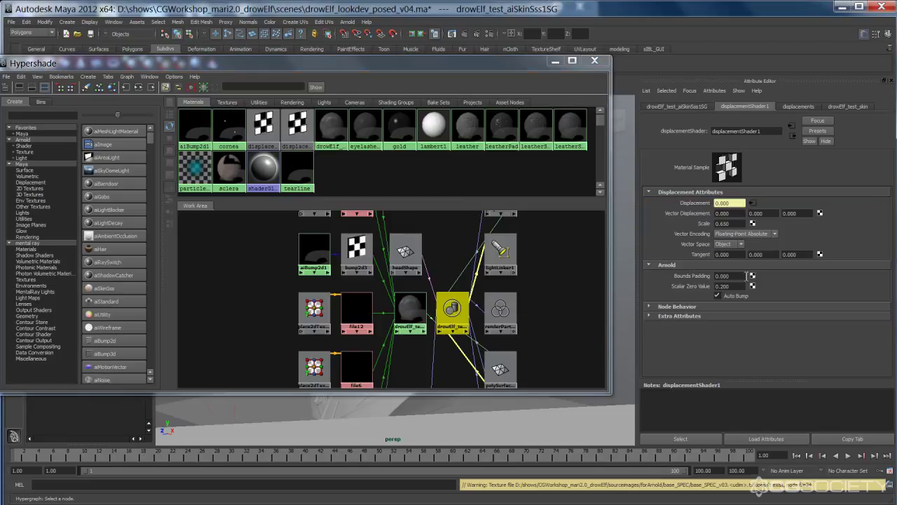
left_click(718, 295)
Inspect the displacements layered texture and file13, then return to displacementShader1
left_click(752, 202)
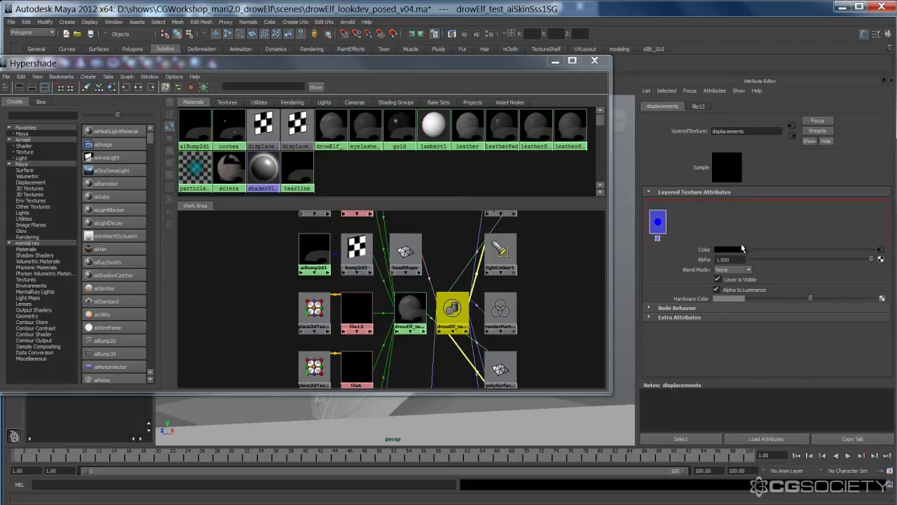
left_click(881, 250)
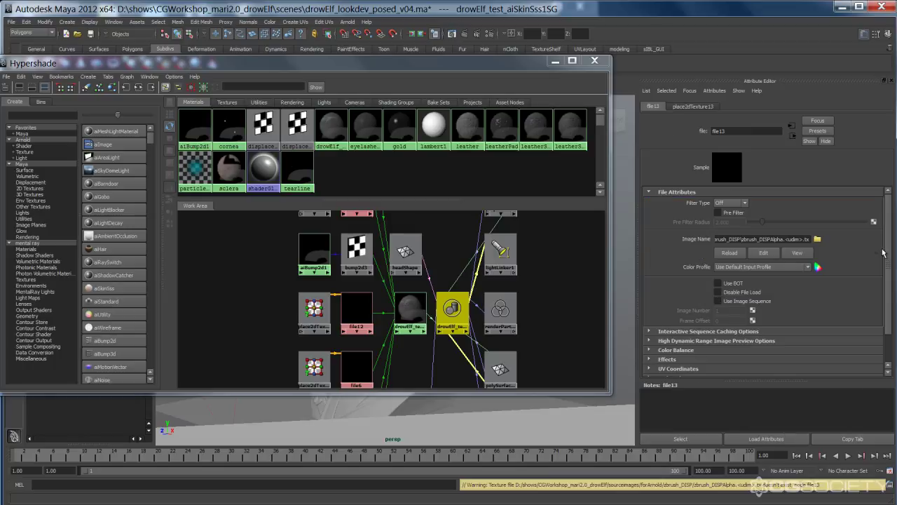
left_click(794, 138)
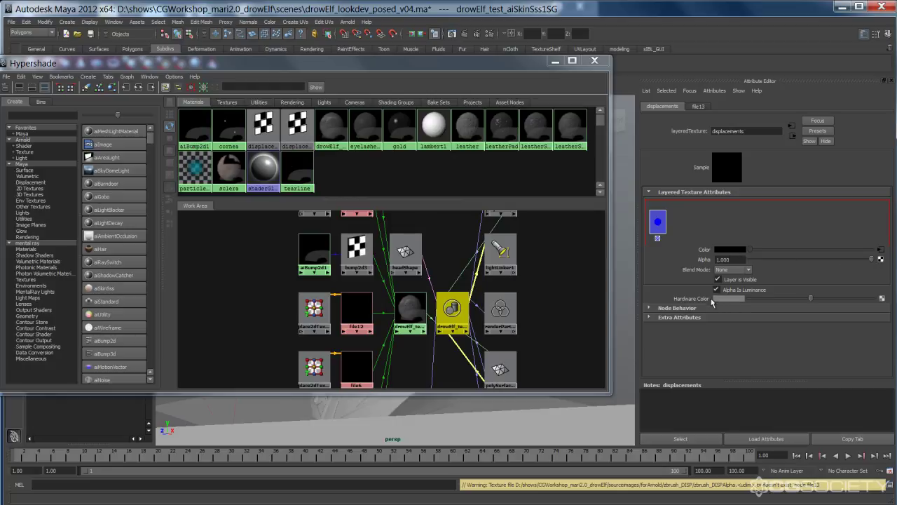
left_click(793, 136)
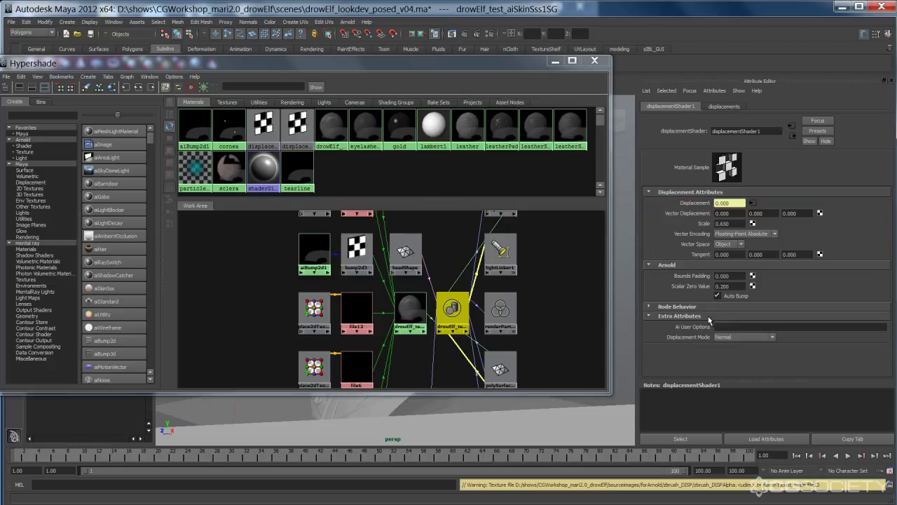
With Hypershade minimized, set the elf head's Arnold subdivision to catclark with 2 iterations
left_click(554, 62)
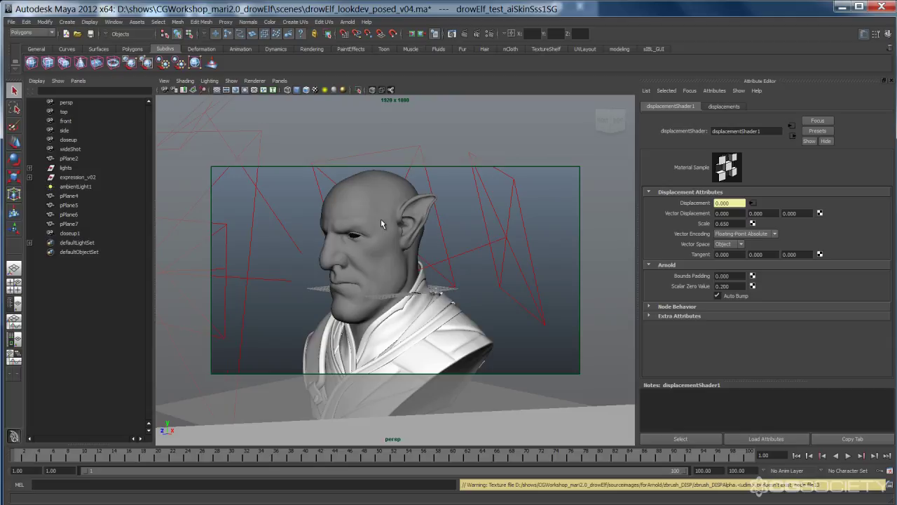
left_click(381, 219)
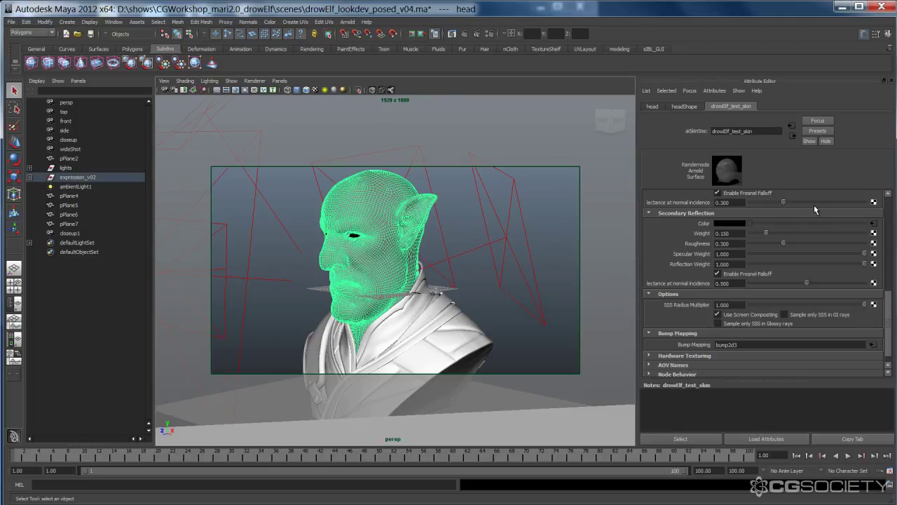
left_click(683, 106)
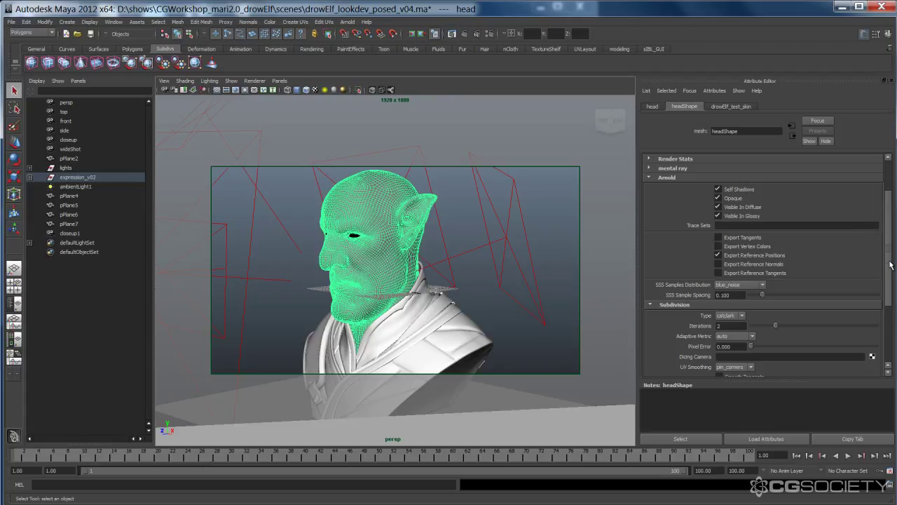
left_click_drag(891, 265, 891, 291)
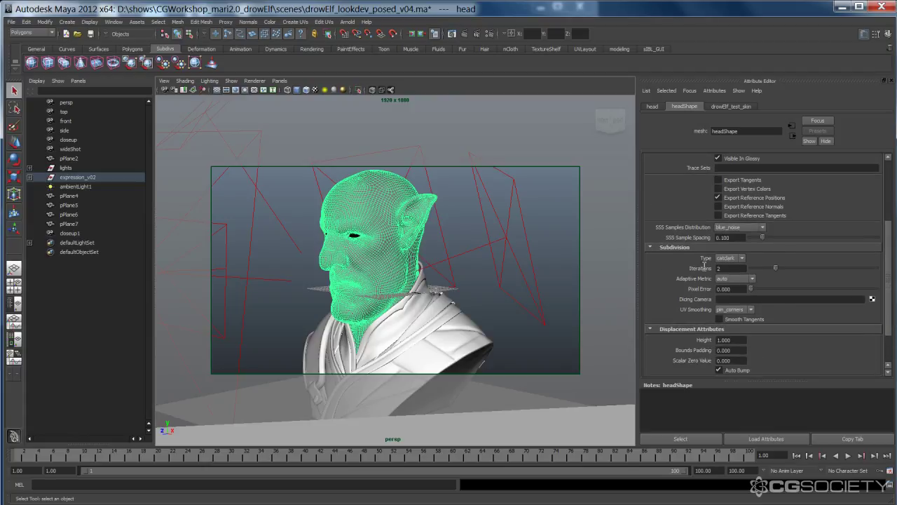
left_click(729, 259)
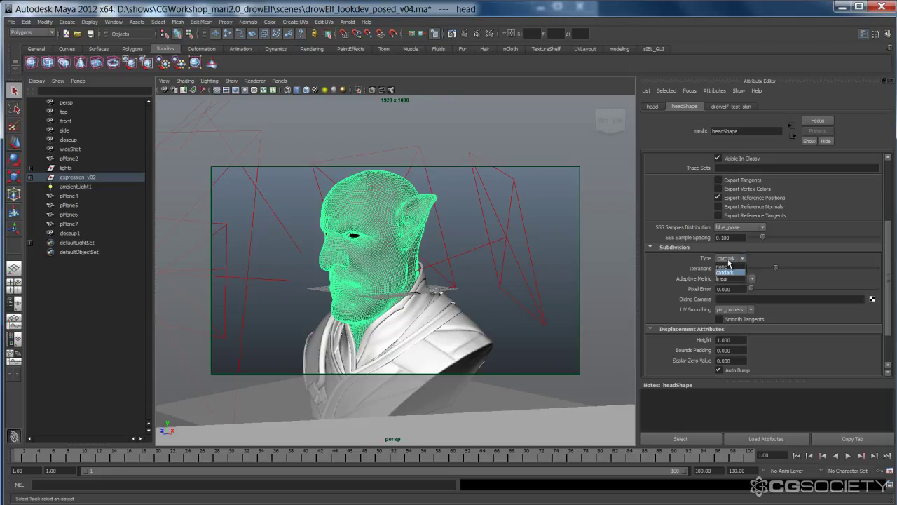
left_click(727, 272)
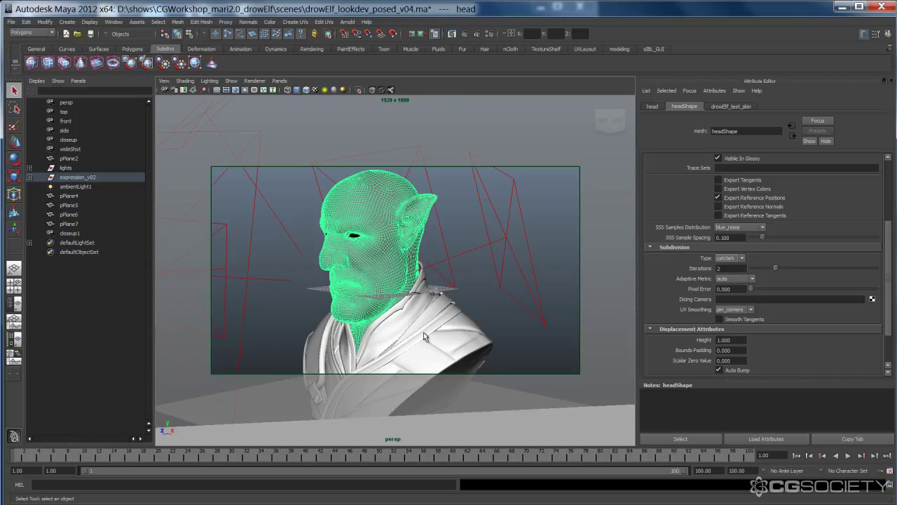
double_click(726, 267)
left_click_drag(886, 304, 889, 333)
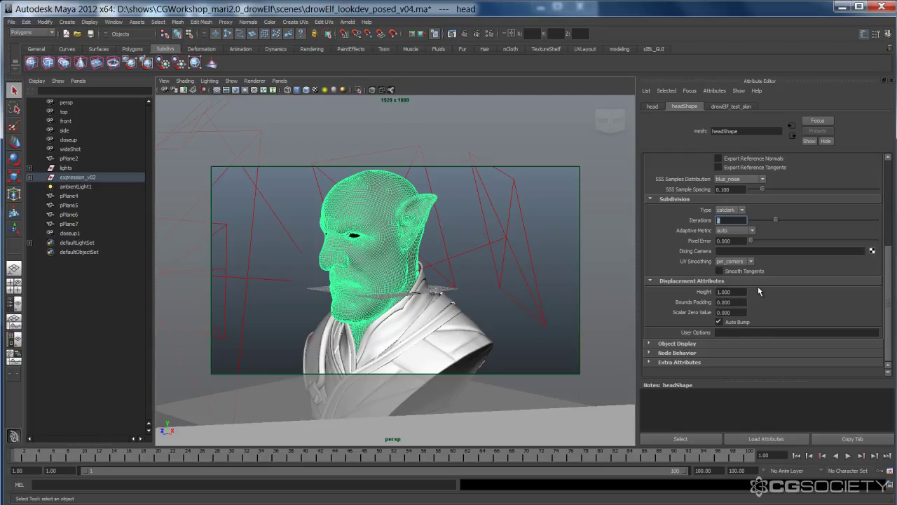
Check the skin shader's bump2d3 node, then deselect the head and view the bust head-on
left_click(725, 106)
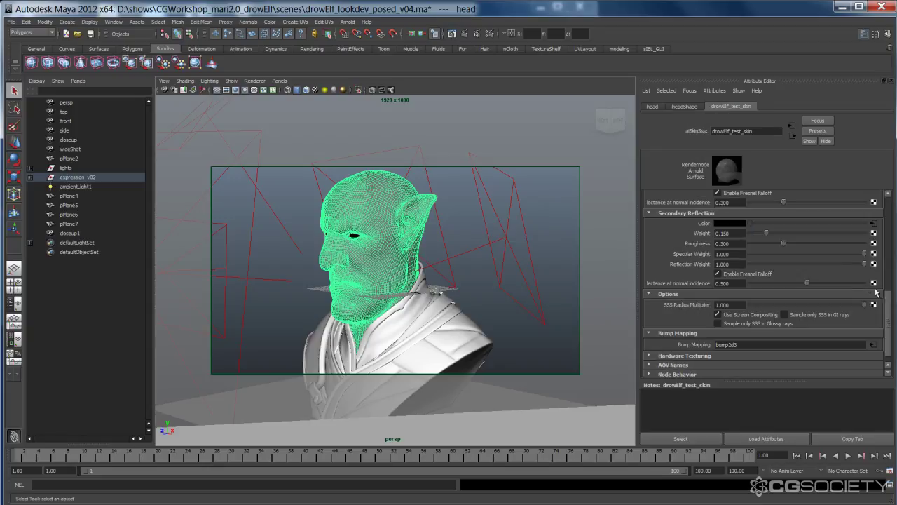
scroll(888, 309, "down", 1)
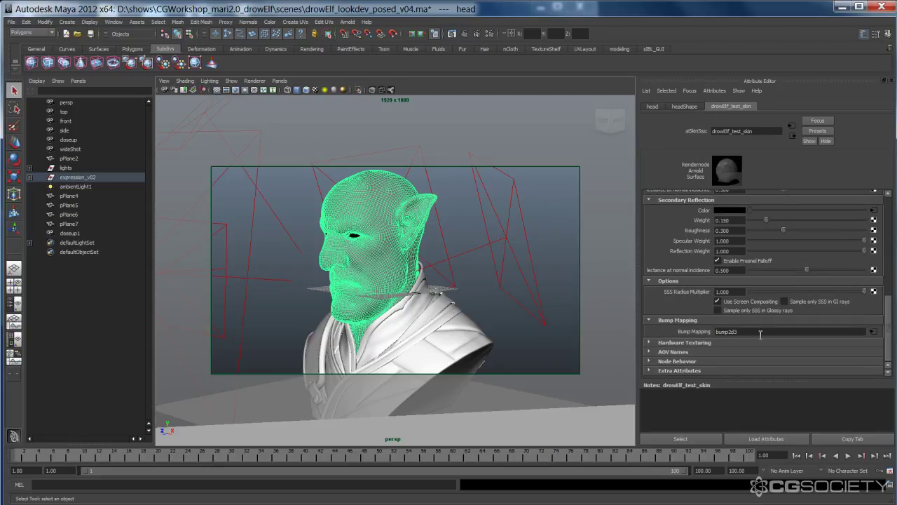
left_click(875, 332)
left_click(678, 243)
left_click(677, 243)
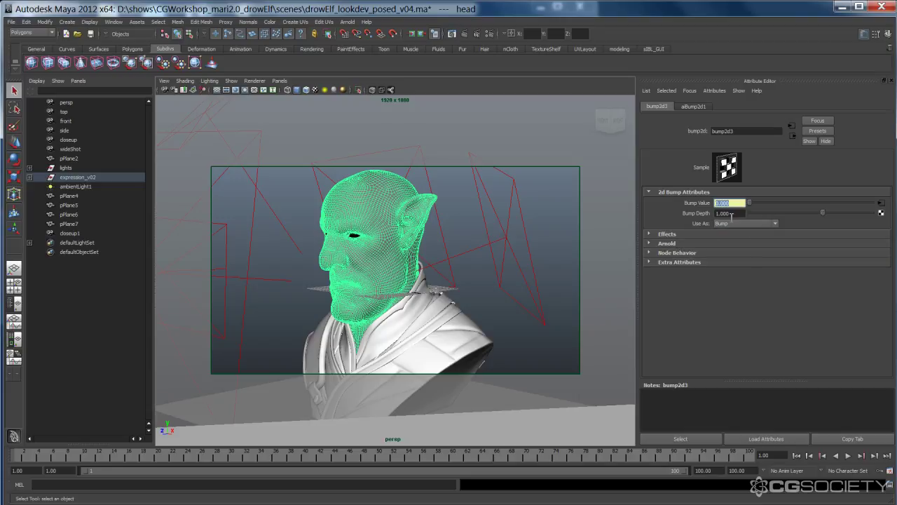
left_click(792, 136)
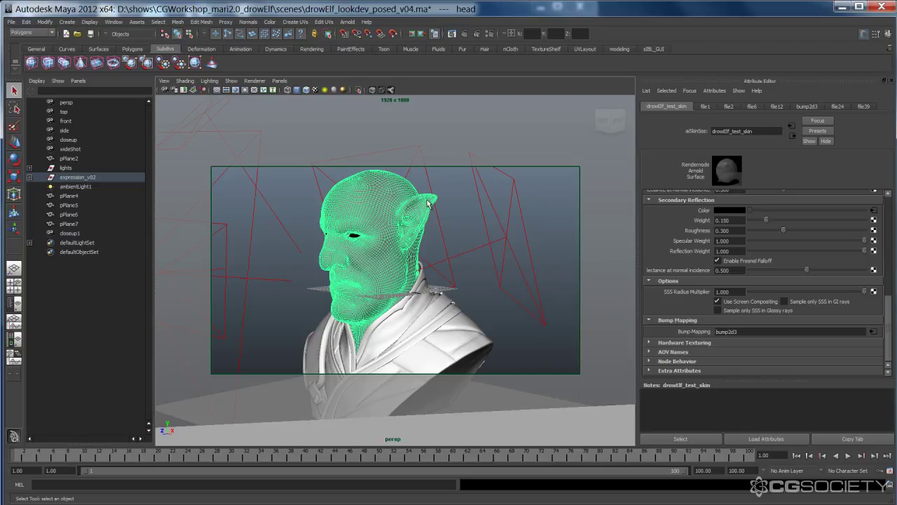
left_click(460, 230)
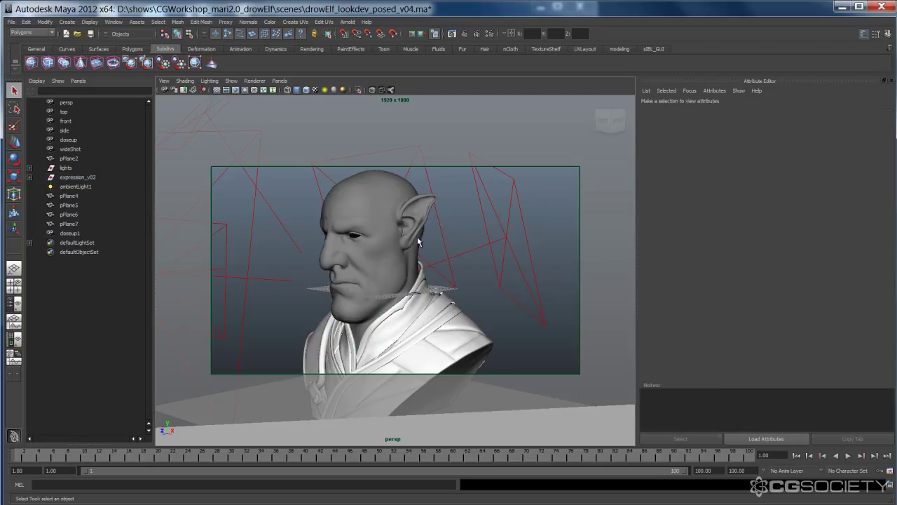
left_click_drag(379, 246, 411, 248, "alt")
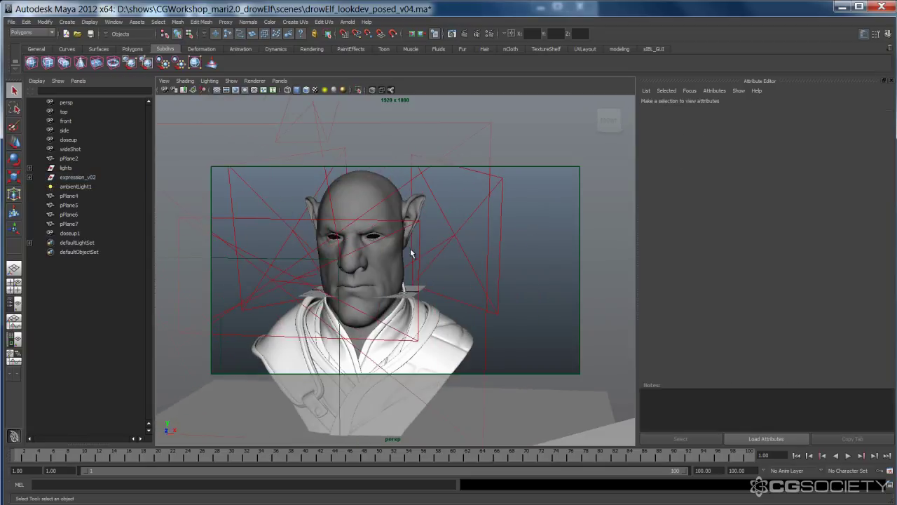
Open Render View and enlarge it to see the 1920x1080 Arnold render of the elf
left_click(453, 33)
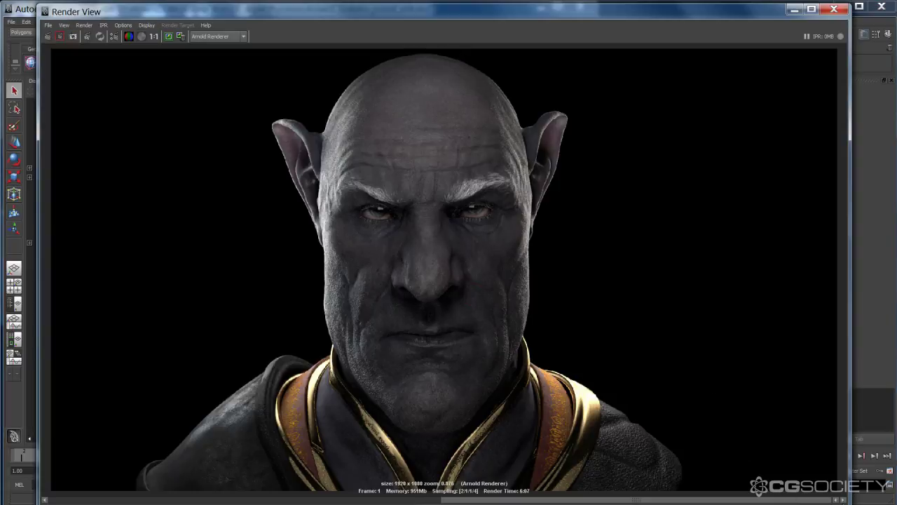
left_click_drag(847, 502, 845, 502)
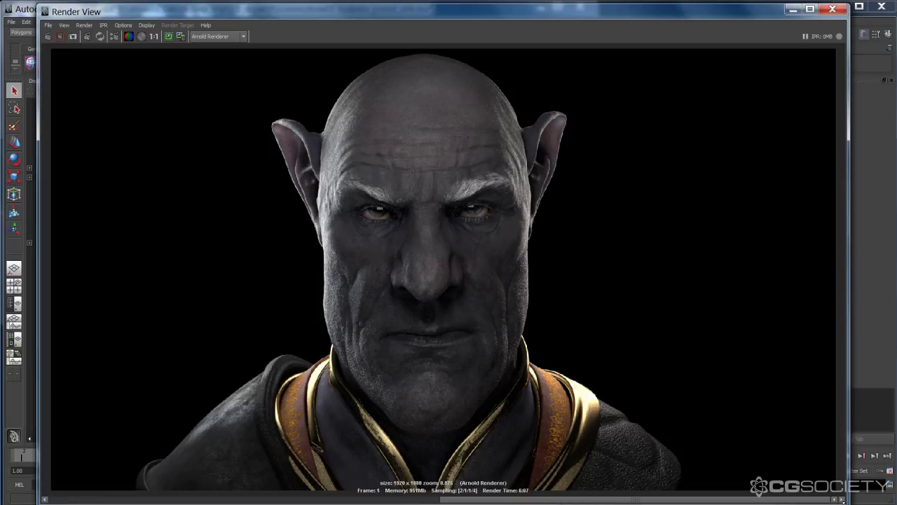
left_click_drag(844, 500, 896, 504)
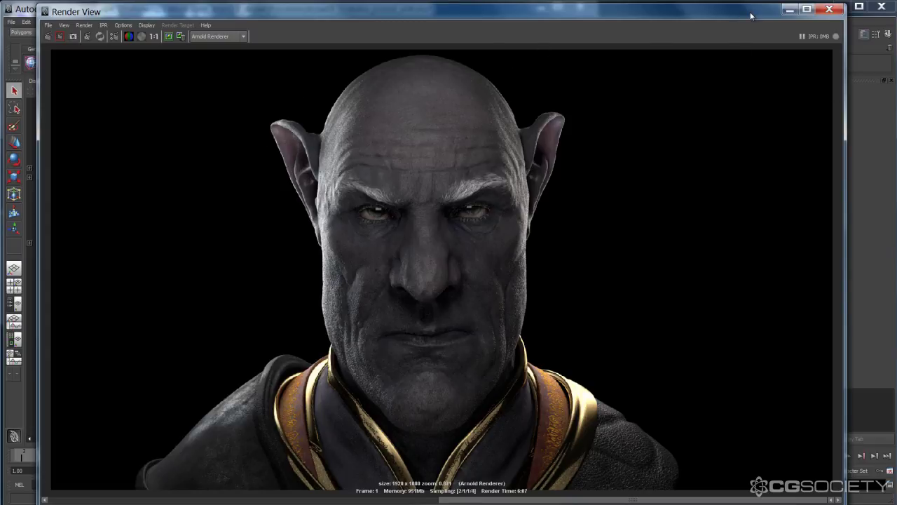
Enlarge, restore, then hide the Render View window to get back to the Hypershade materials
mouse_move(751, 15)
left_mouse_down()
mouse_move(733, 261)
mouse_move(742, 11)
left_mouse_up()
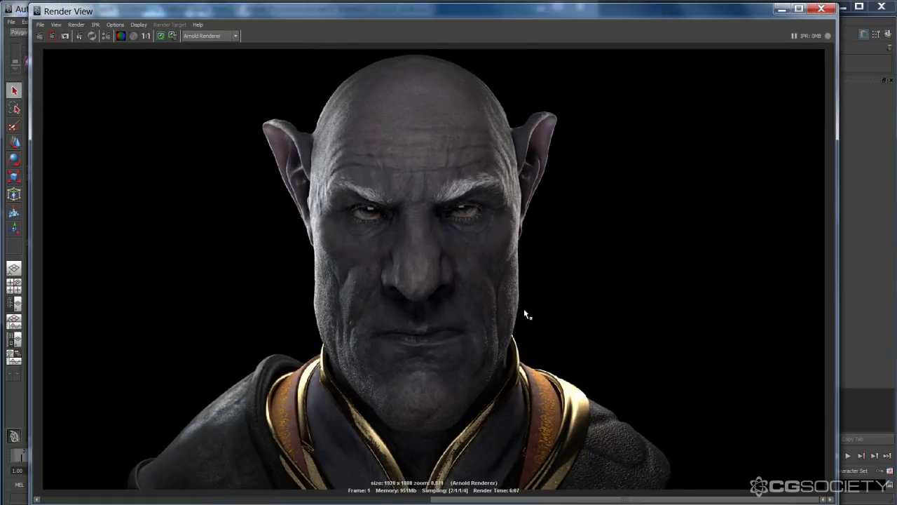
left_click_drag(835, 502, 896, 504)
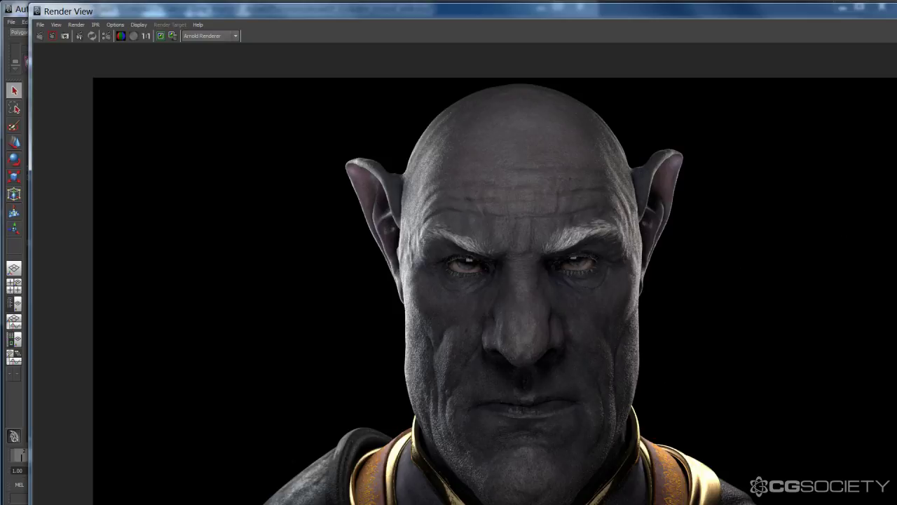
double_click(786, 10)
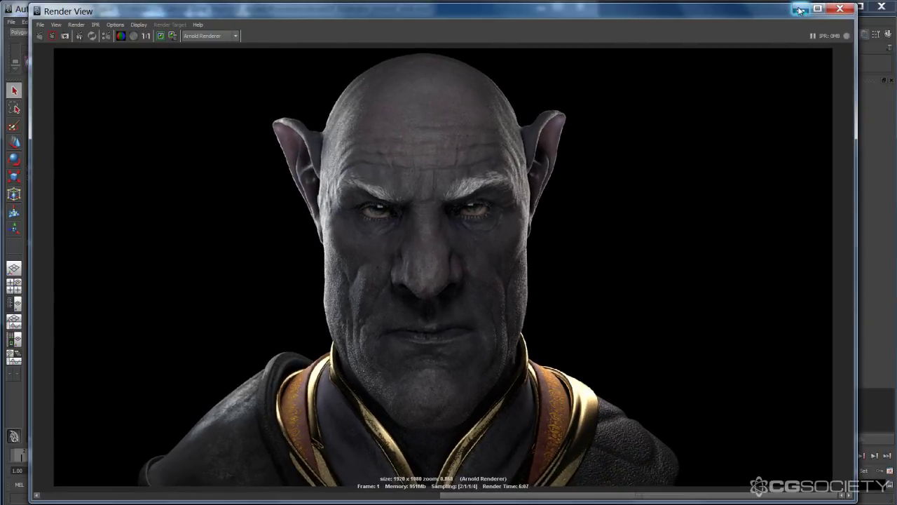
left_click(801, 9)
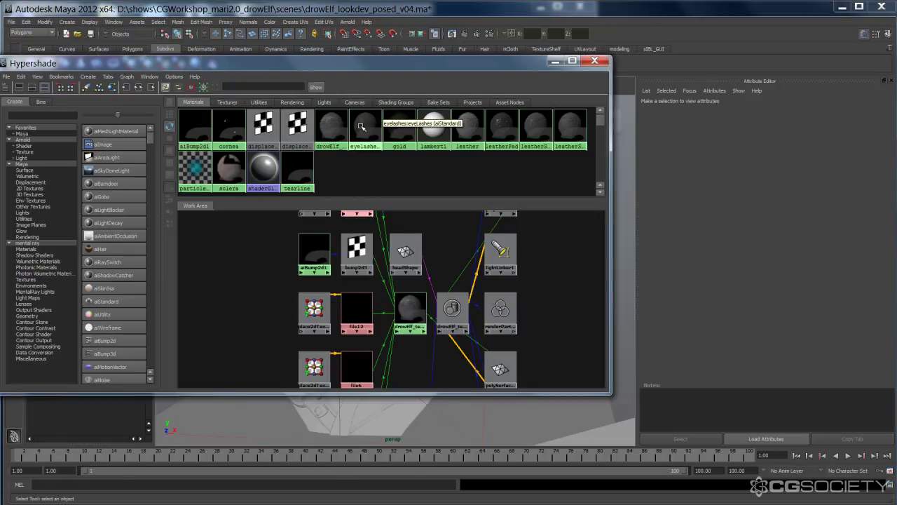
Show the sclera shader and check the file textures feeding its shallow, mid and deep scatter colours
left_click(242, 158)
left_click(555, 61)
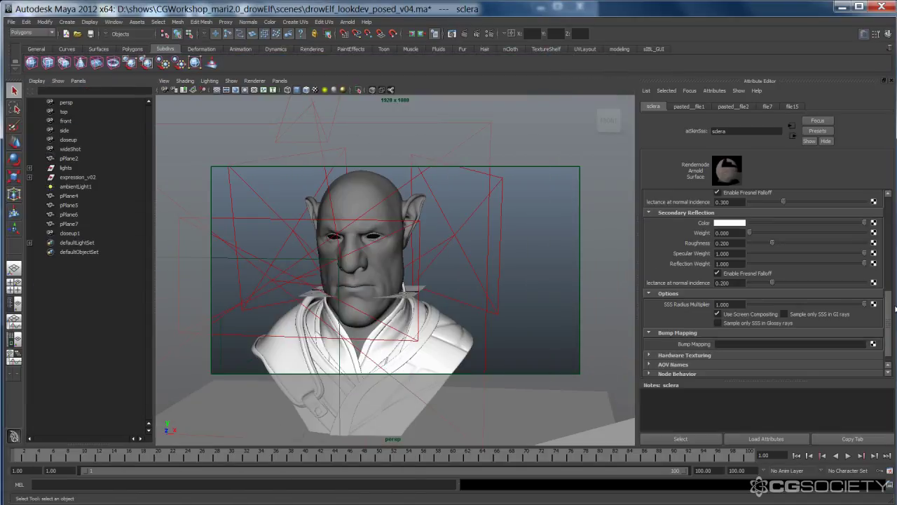
left_click_drag(890, 318, 882, 189)
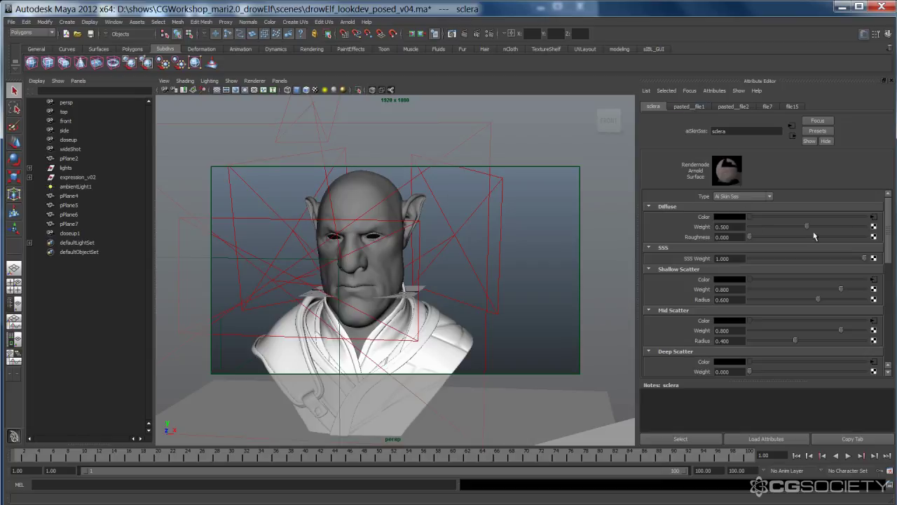
left_click(875, 280)
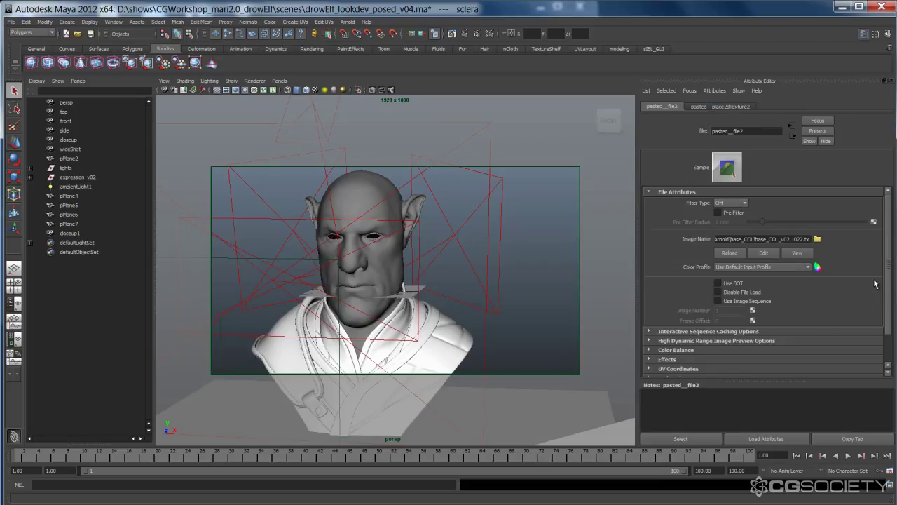
left_click(794, 137)
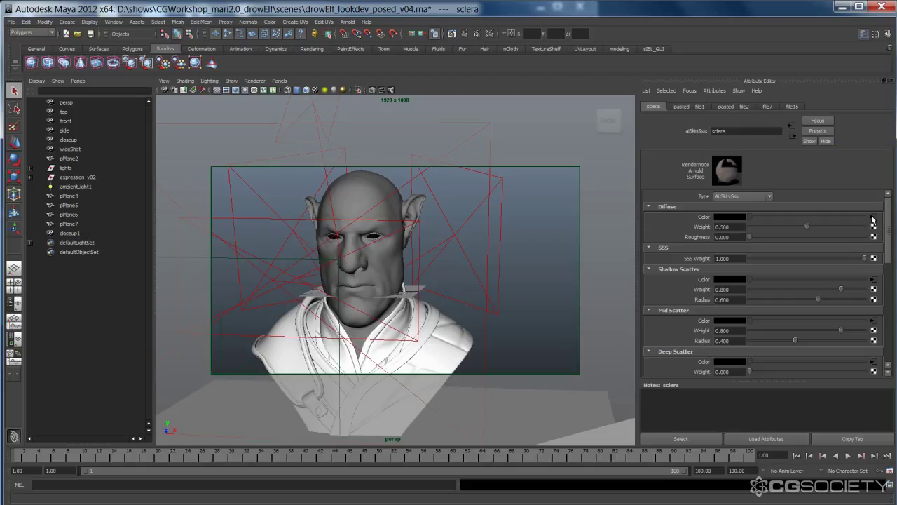
left_click(873, 322)
left_click(793, 137)
left_click(874, 363)
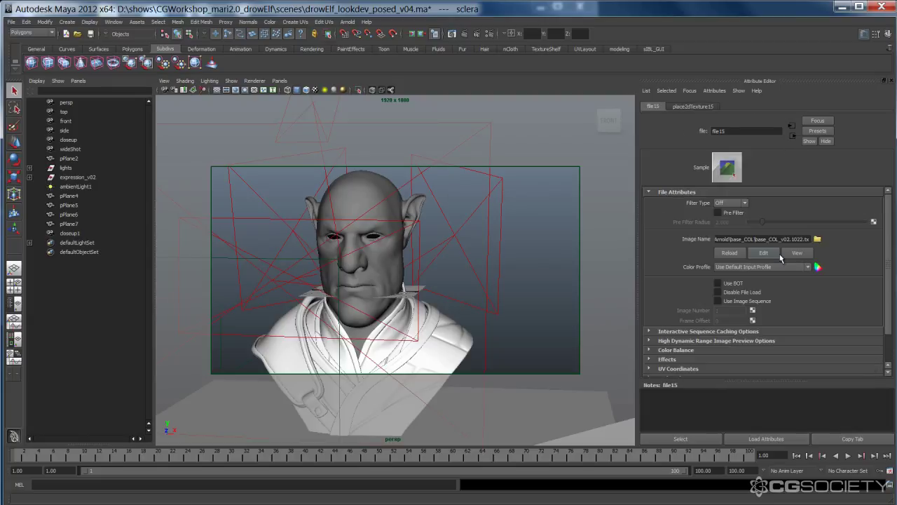
left_click(793, 136)
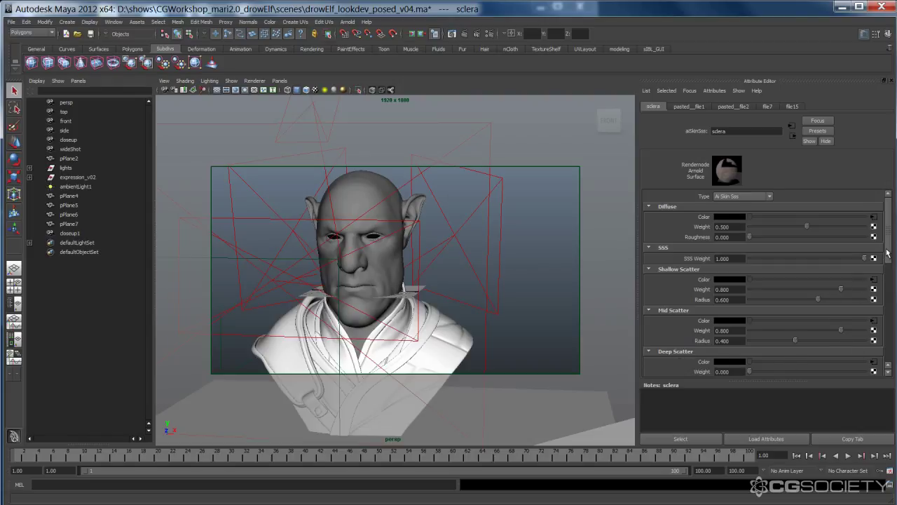
left_click_drag(888, 254, 887, 264)
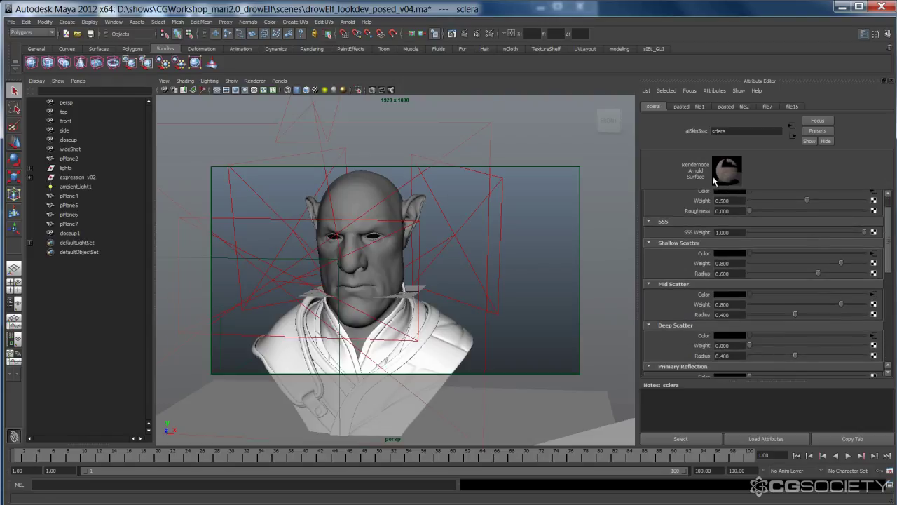
Show and hide the finished elf render twice, scrolling the sclera shader attributes in between
left_click(454, 35)
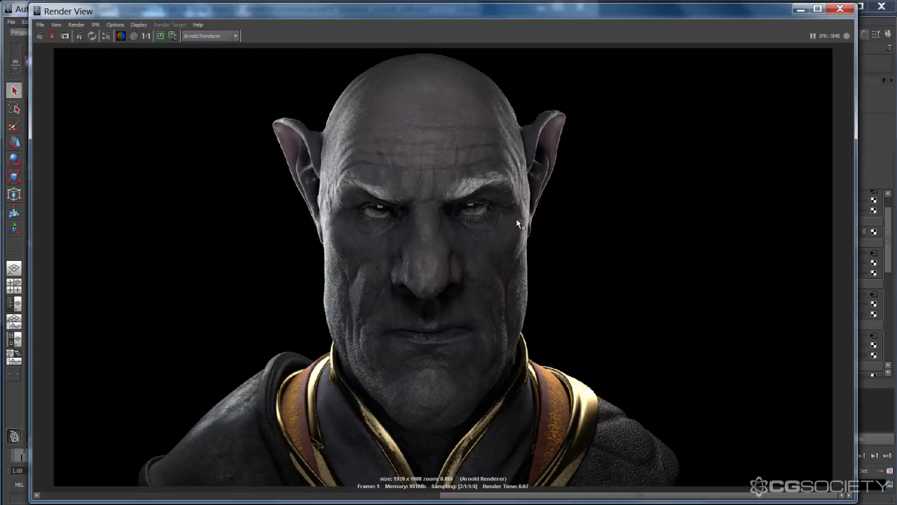
left_click(800, 10)
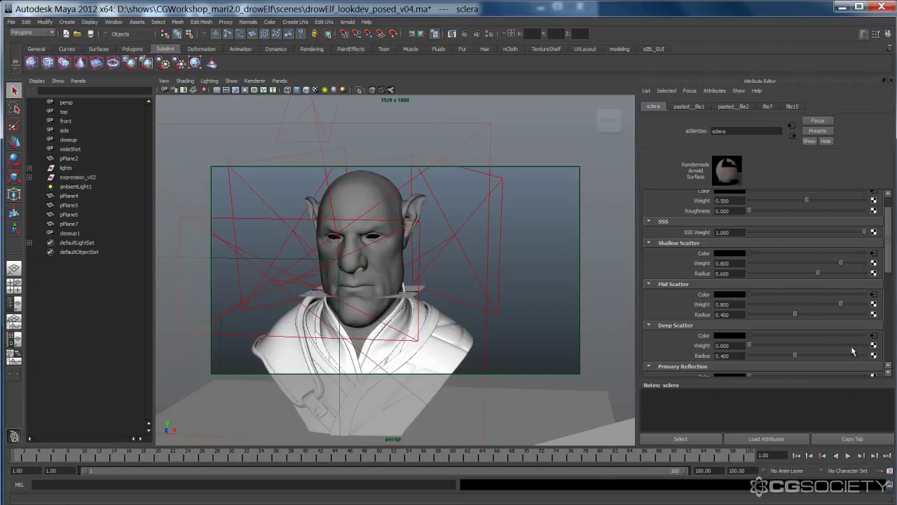
left_click_drag(888, 219, 890, 206)
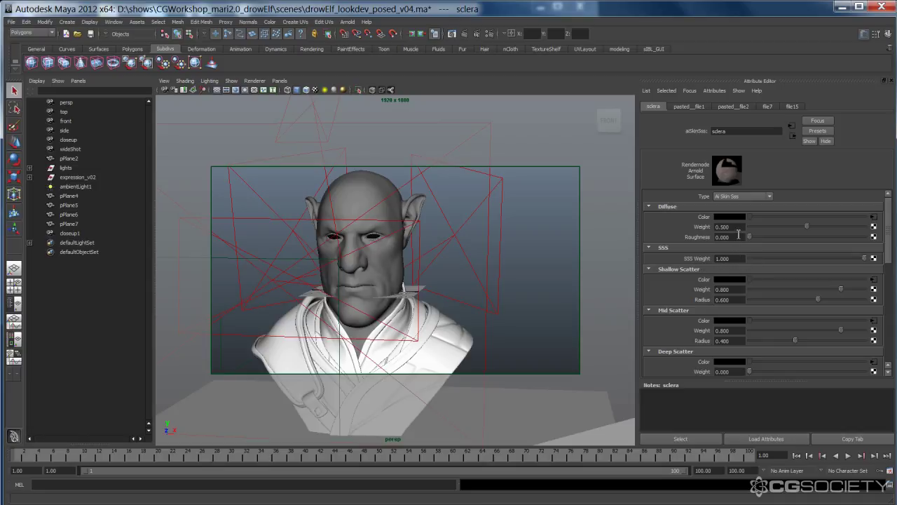
left_click(451, 37)
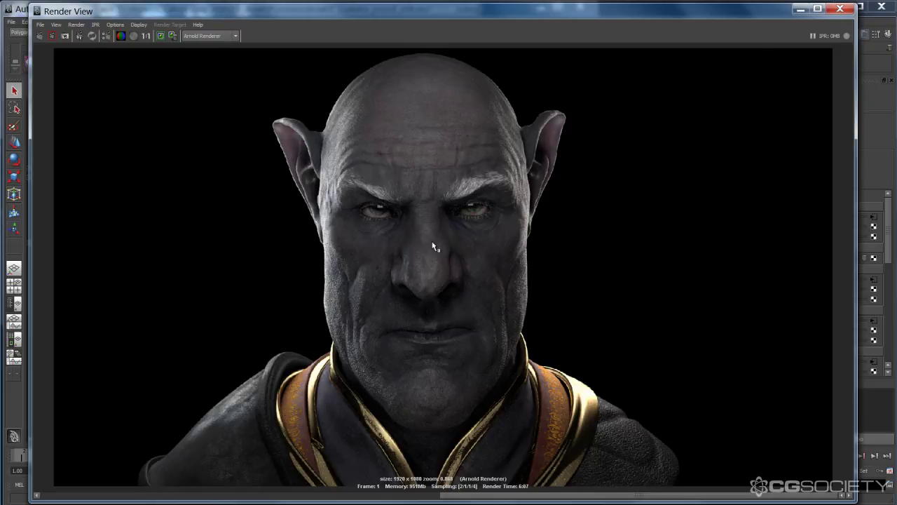
left_click(801, 9)
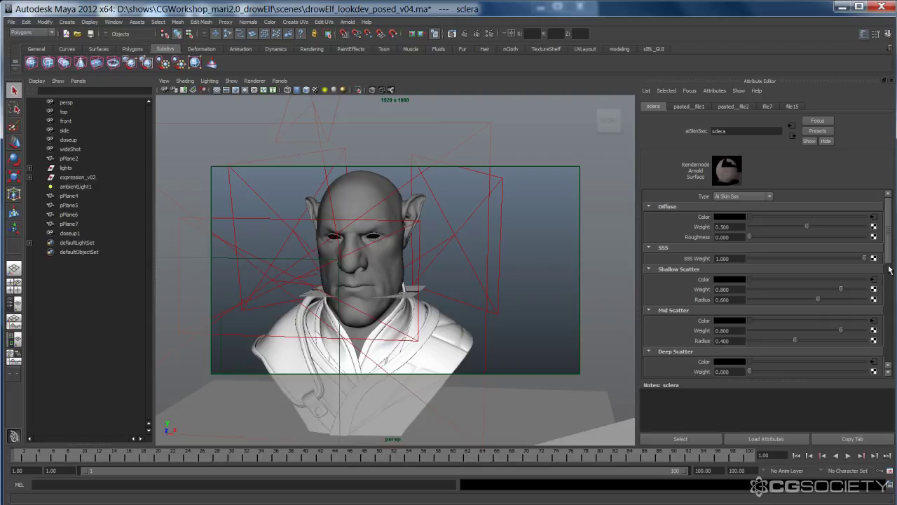
left_click_drag(891, 260, 890, 279)
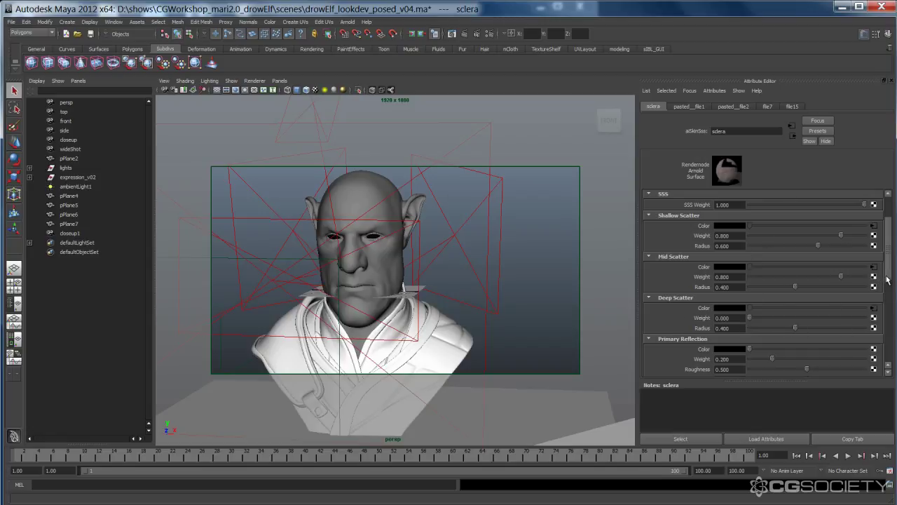
left_click_drag(887, 279, 891, 318)
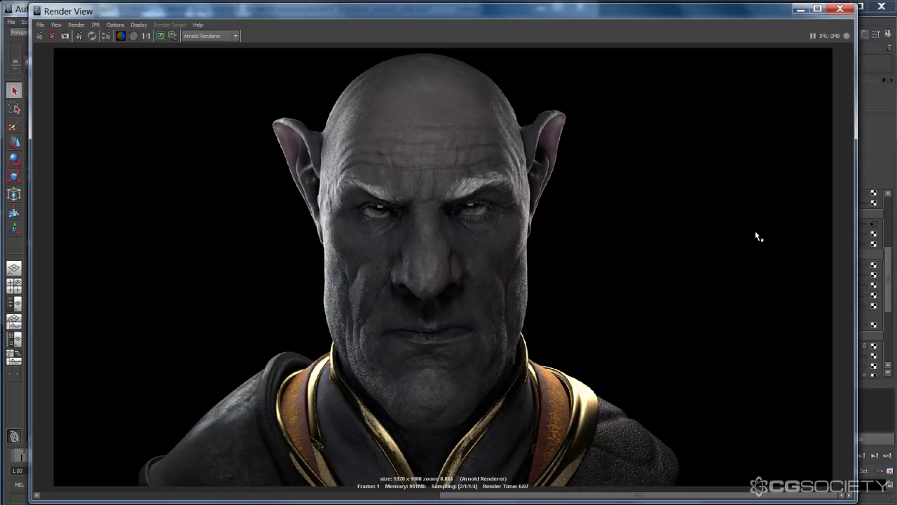
Hide the render and scroll the sclera shader to Secondary Reflection, Options and Bump Mapping
left_click(801, 12)
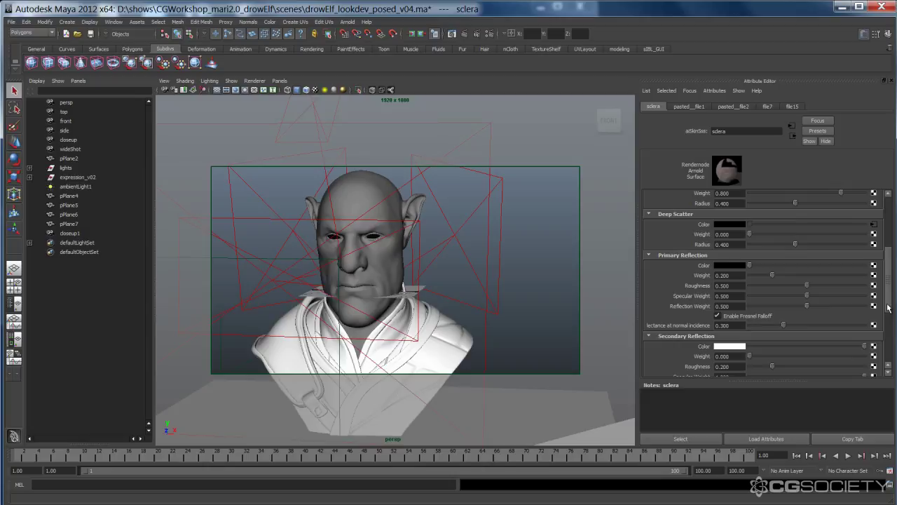
scroll(889, 293, "down", 2)
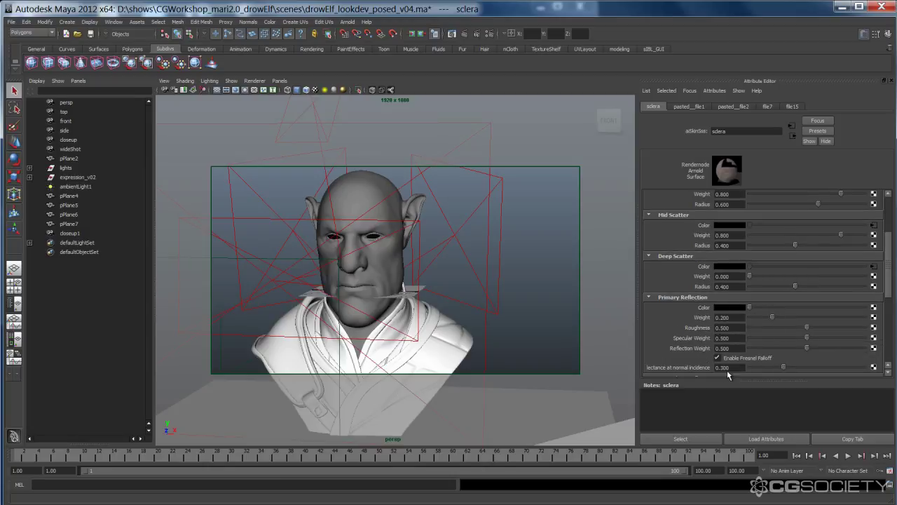
left_click_drag(889, 256, 887, 320)
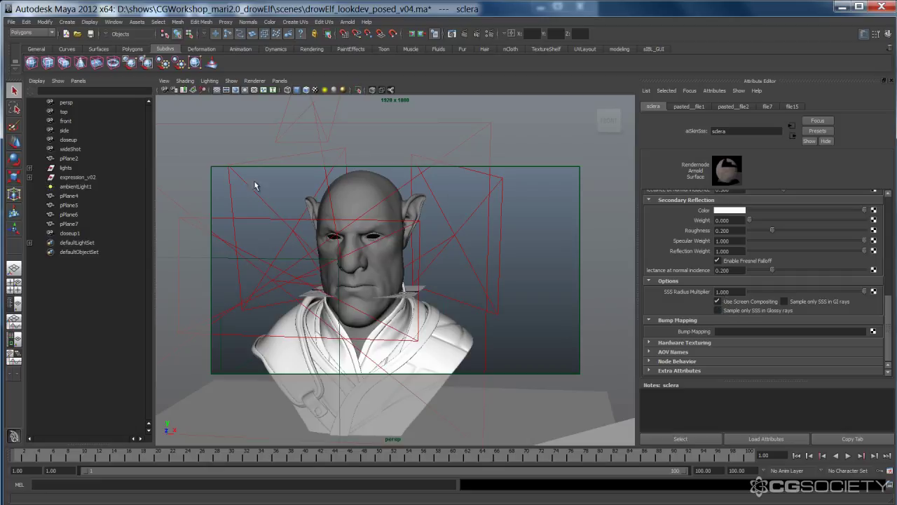
In the Outliner, expand expression_v02 > expression > eyes > sclera1 and select polySurface230
left_click(29, 178)
left_click(29, 186)
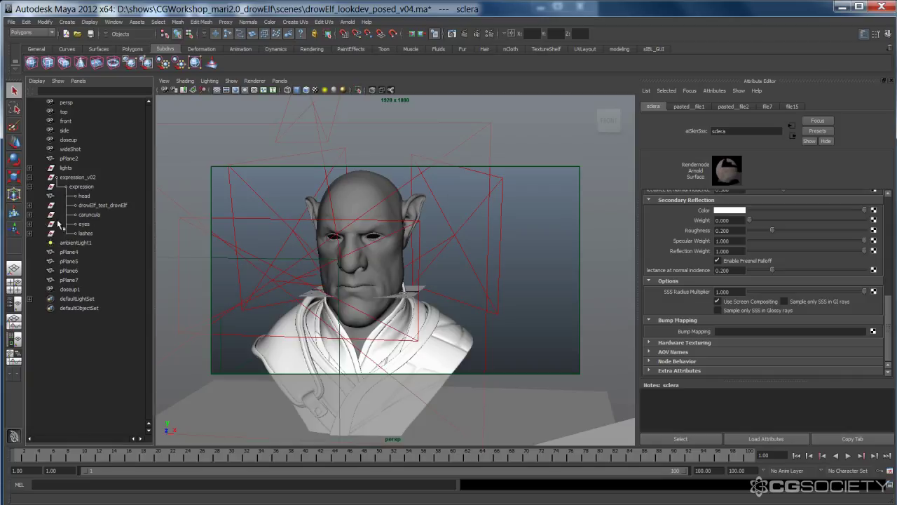
left_click(29, 224)
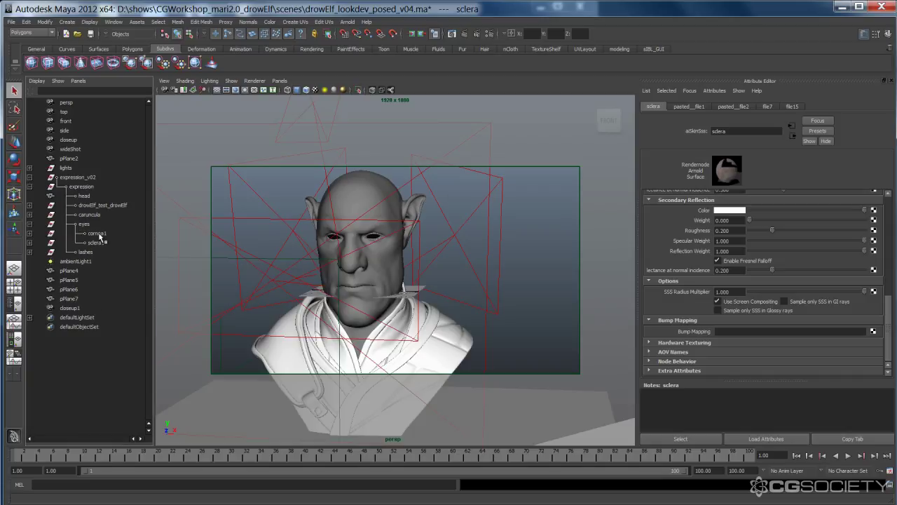
left_click(29, 252)
left_click(29, 252)
left_click(29, 242)
left_click(134, 252)
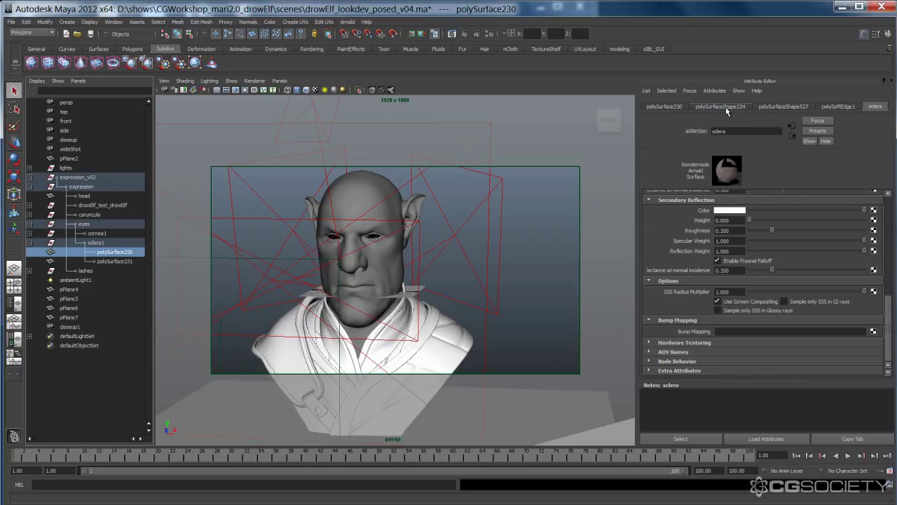
Confirm the sclera mesh's Arnold catclark subdivision, then collapse eyes and clear the selection
left_click(726, 106)
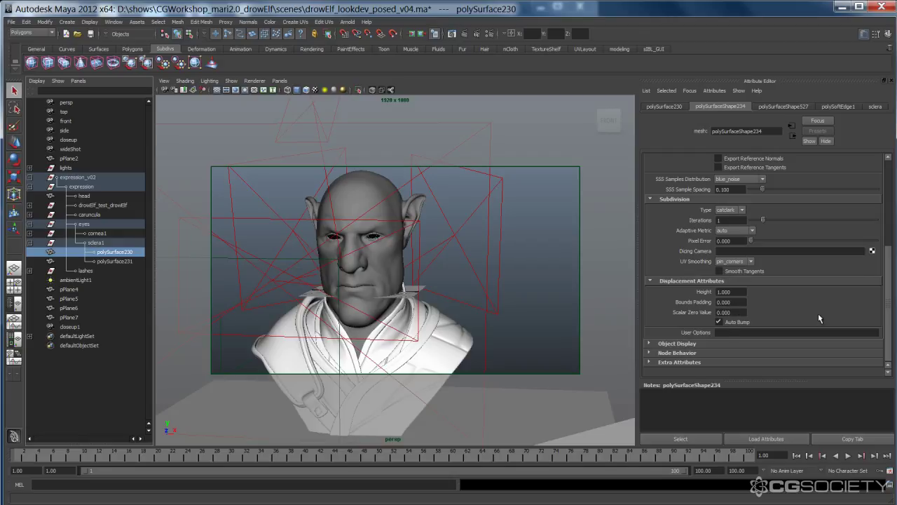
scroll(818, 312, "up", 5)
scroll(818, 313, "down", 2)
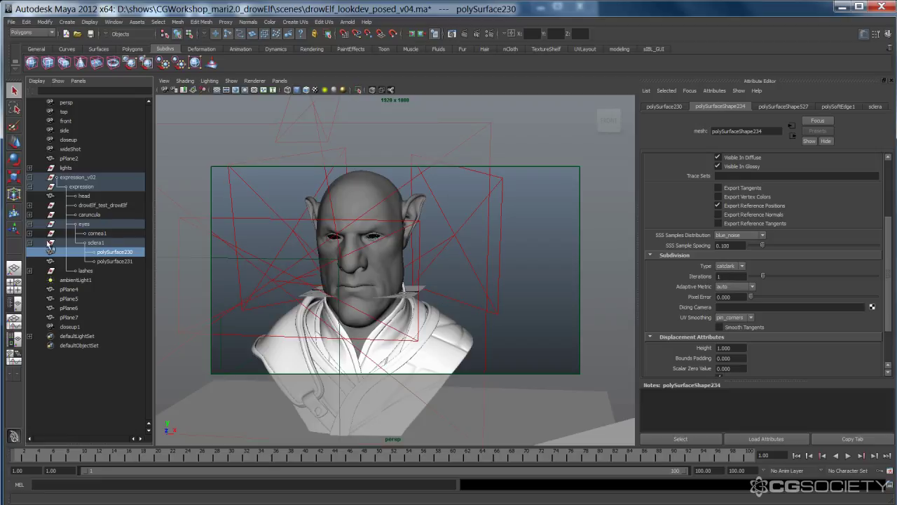
left_click(29, 223)
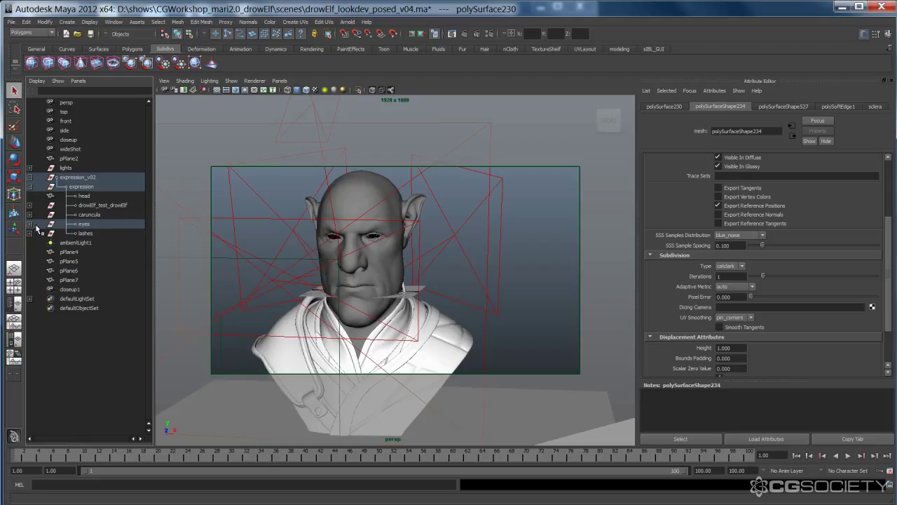
left_click(543, 234)
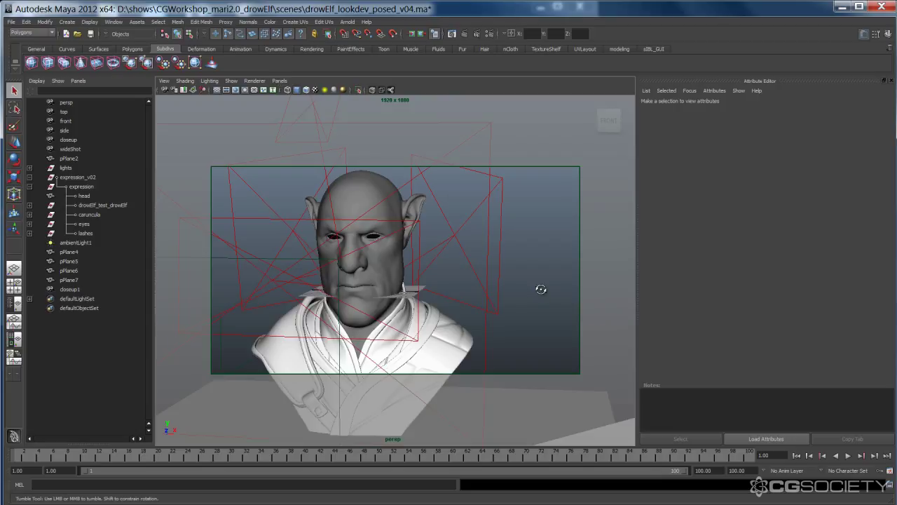
Open Render View from the status line to display the finished 1920 x 1080 elf render
left_click(452, 36)
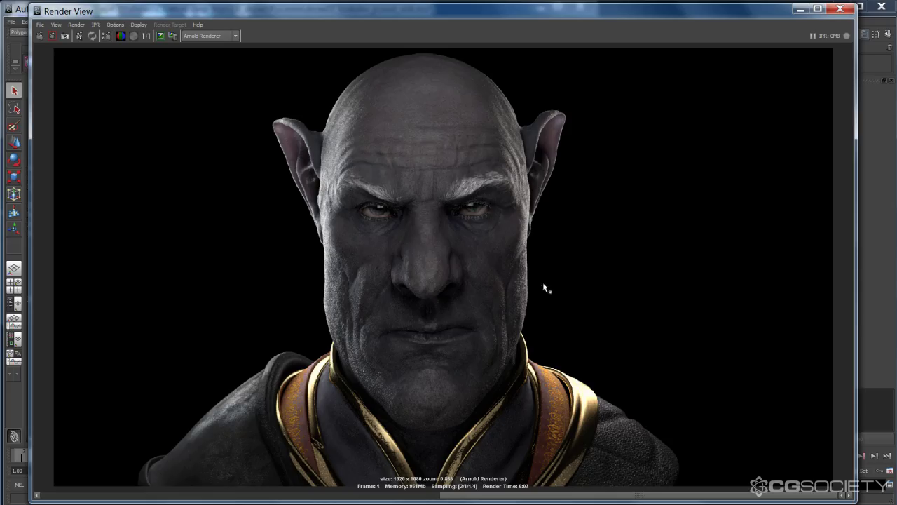